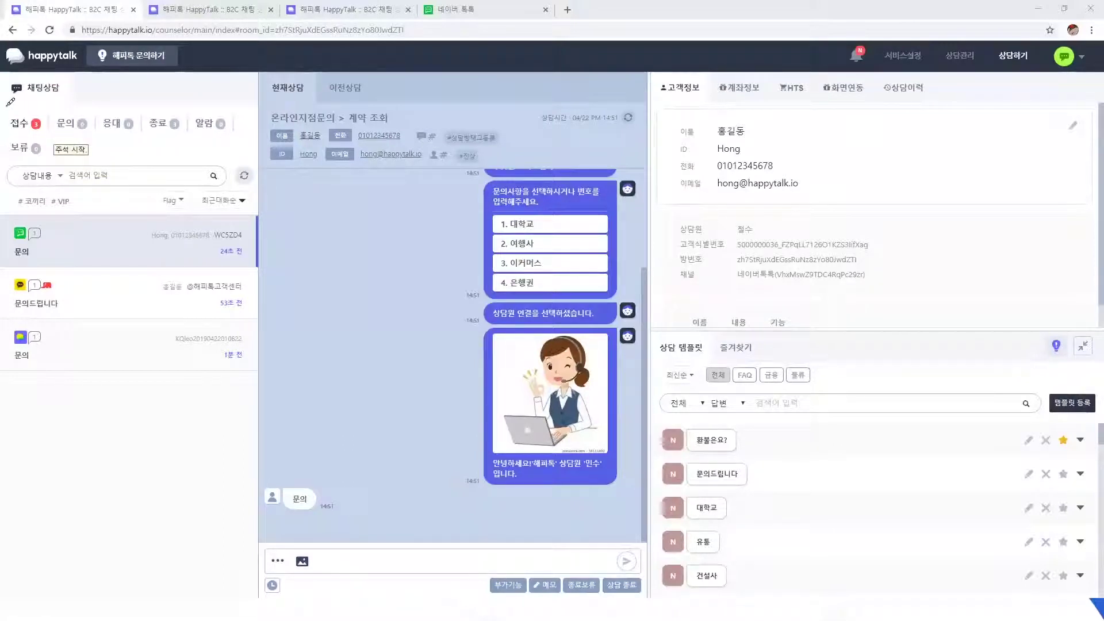
Step: Annotate the 접수 category and the channel icons of the three waiting chats, and clear the markings
drag(5, 104, 45, 94)
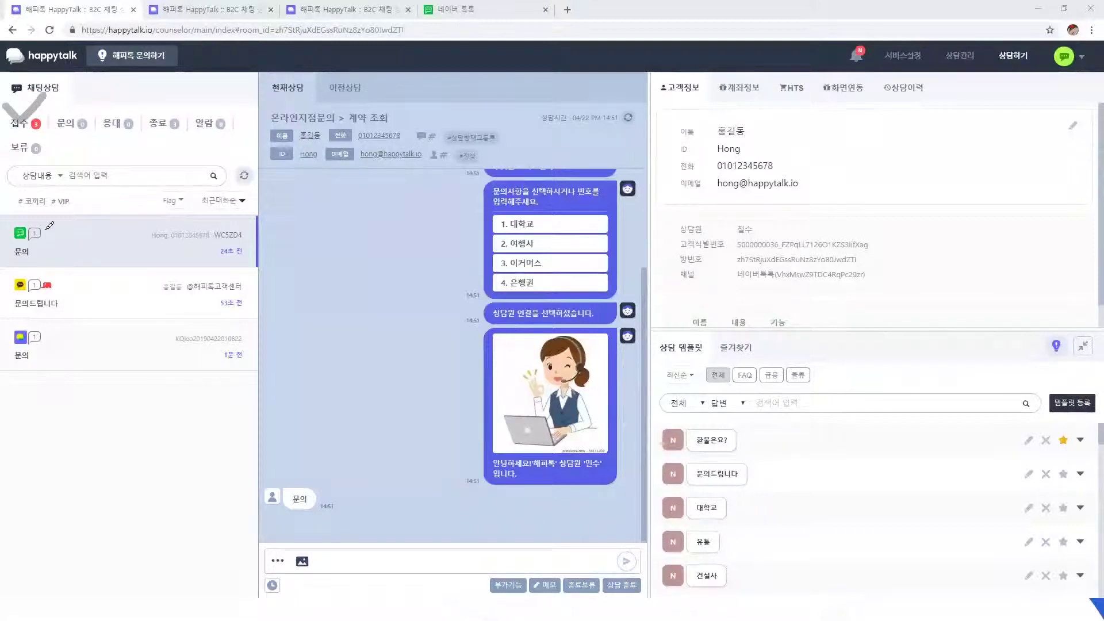
drag(43, 228, 73, 219)
mouse_move(29, 301)
mouse_down()
mouse_move(17, 280)
mouse_move(52, 285)
mouse_move(33, 300)
mouse_up()
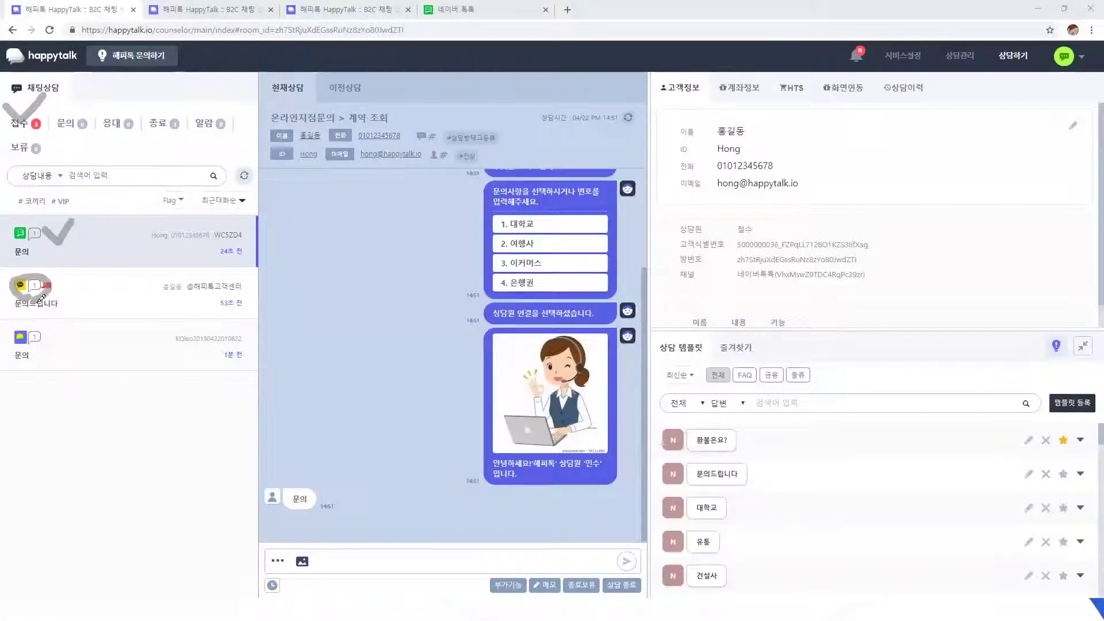
mouse_move(61, 339)
mouse_down()
mouse_move(34, 352)
mouse_move(12, 344)
mouse_move(62, 332)
mouse_move(59, 345)
mouse_up()
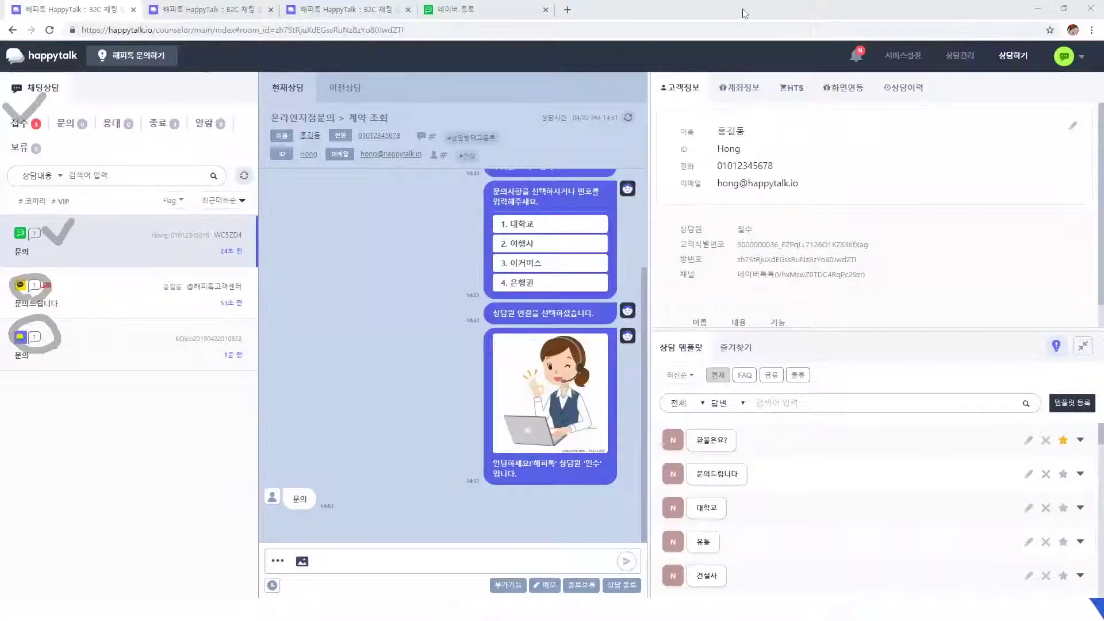
key(Escape)
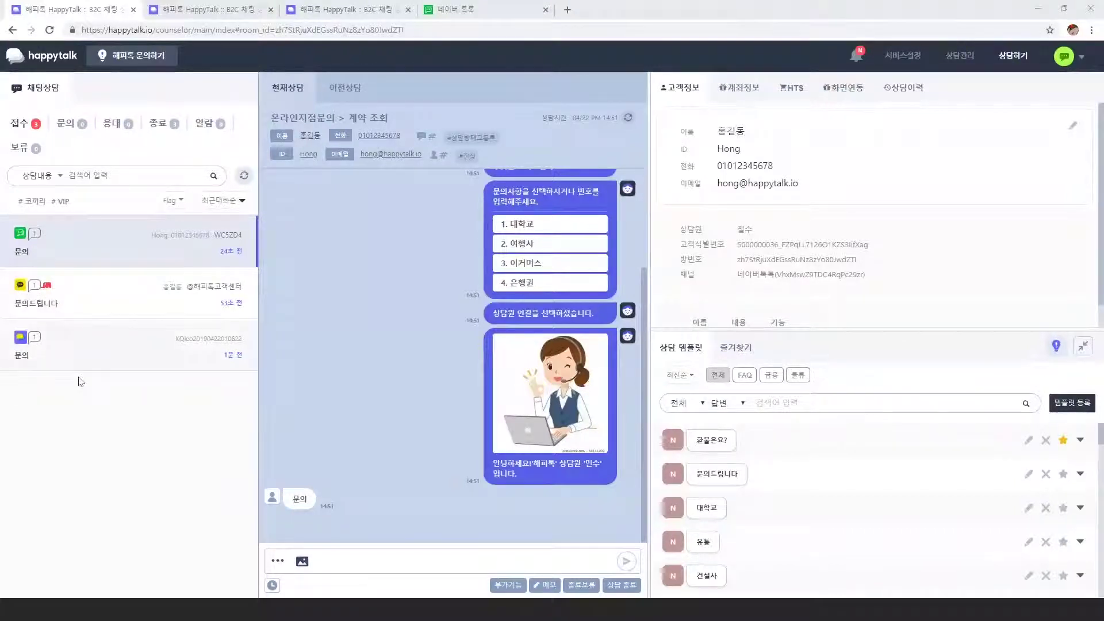
Step: Reply "안녕" to the waiting KakaoTalk inquiry "문의드립니다" and show the 응대 chat list
click(103, 301)
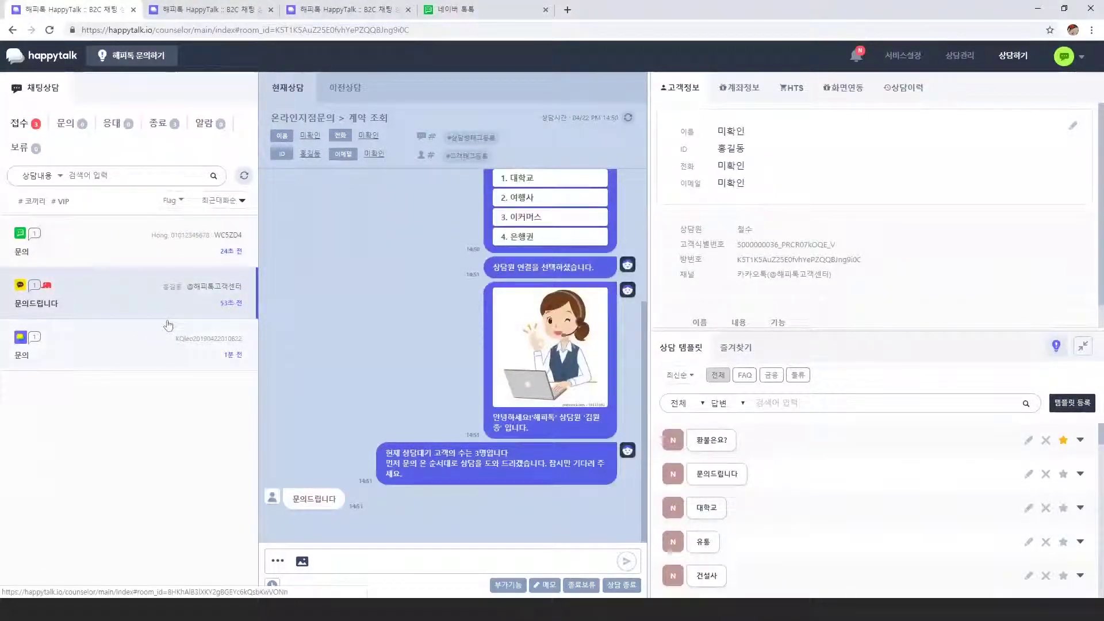
text(안녀)
key(shift+Return)
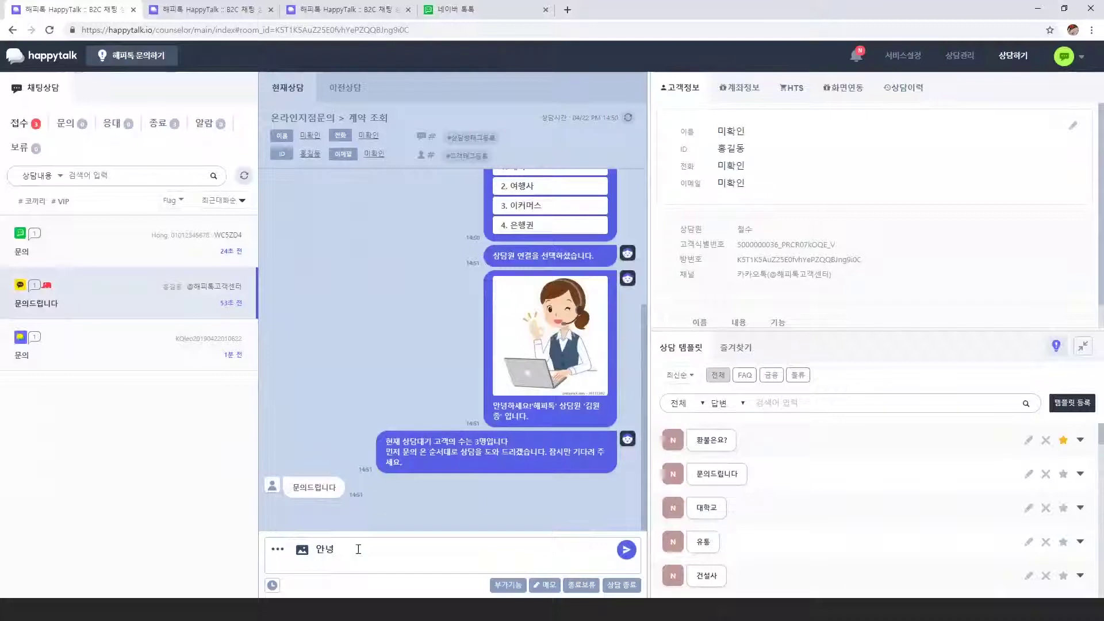
key(Return)
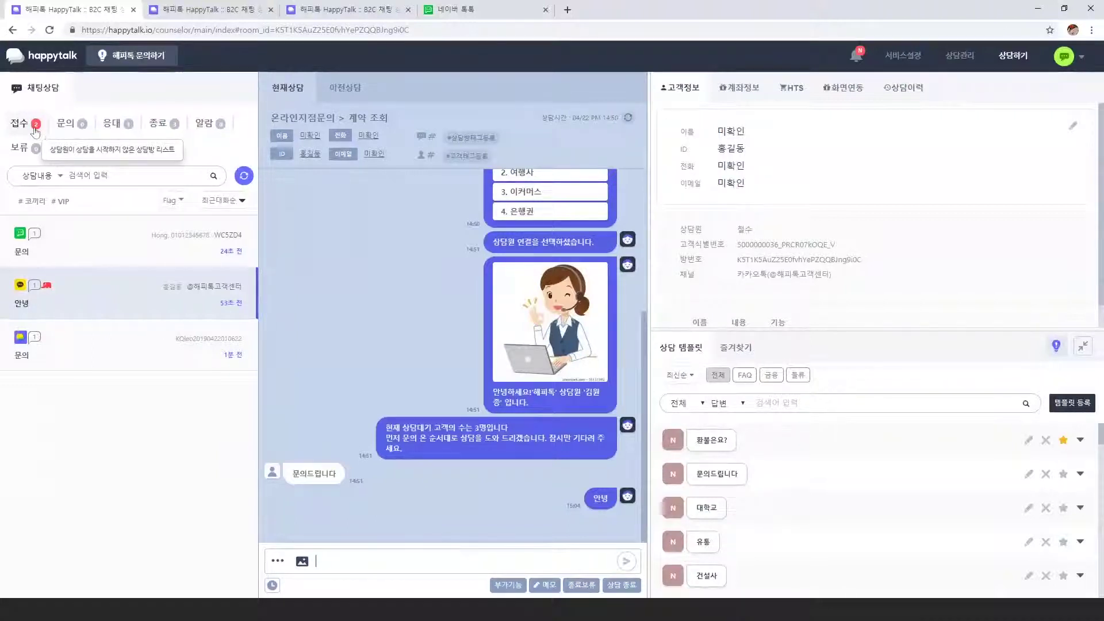
click(117, 130)
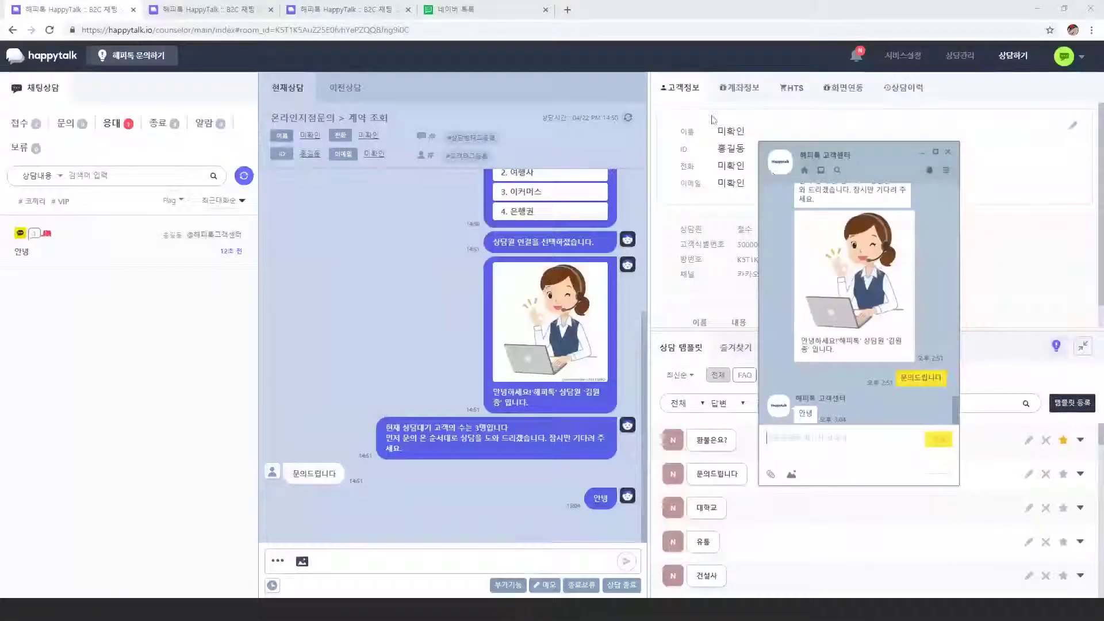
Step: Send the message "문의" as the customer from the 해피톡 고객센터 KakaoTalk chat window
drag(834, 154, 749, 114)
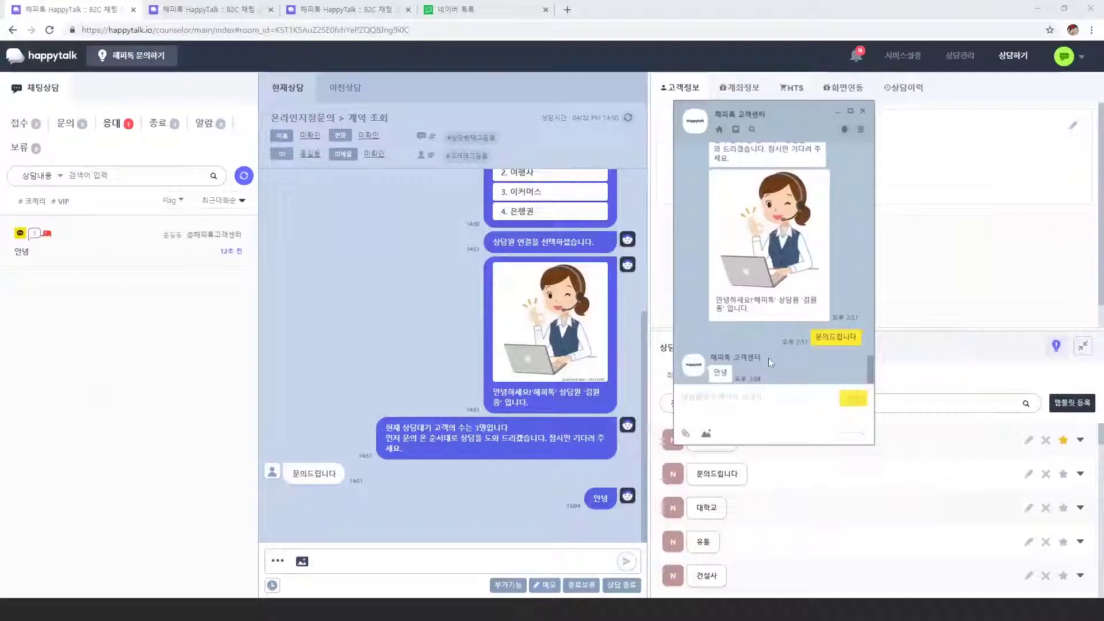
click(748, 399)
text(문ㅇ)
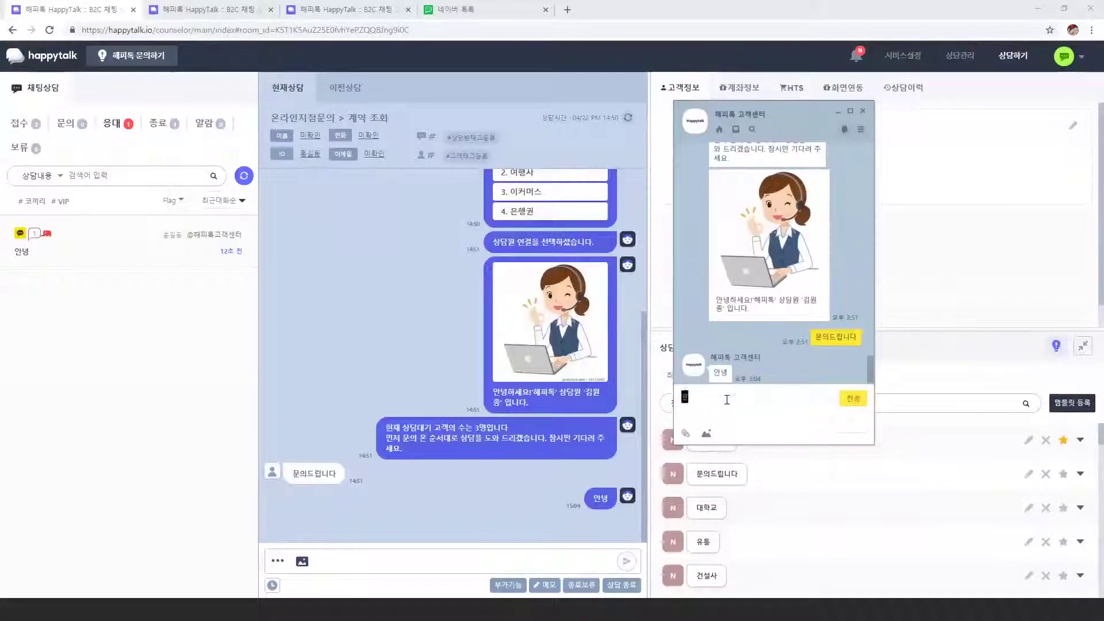
text(ㅢ)
key(Return)
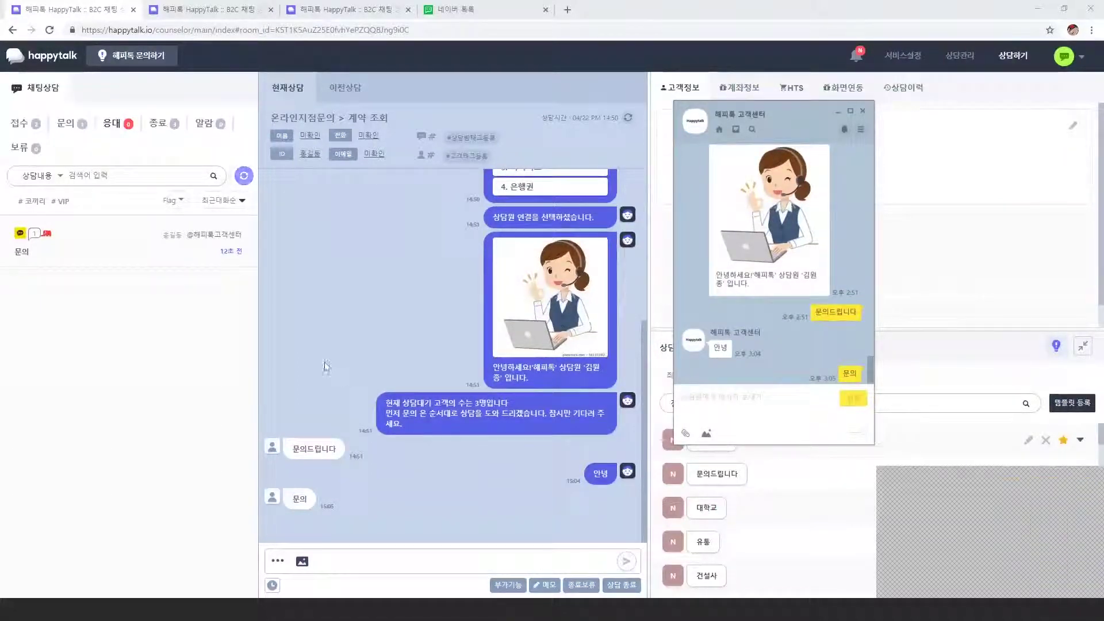
Step: Open the KakaoTalk conversation from the 문의 list and set its reminder alarm for 30 minutes
click(128, 173)
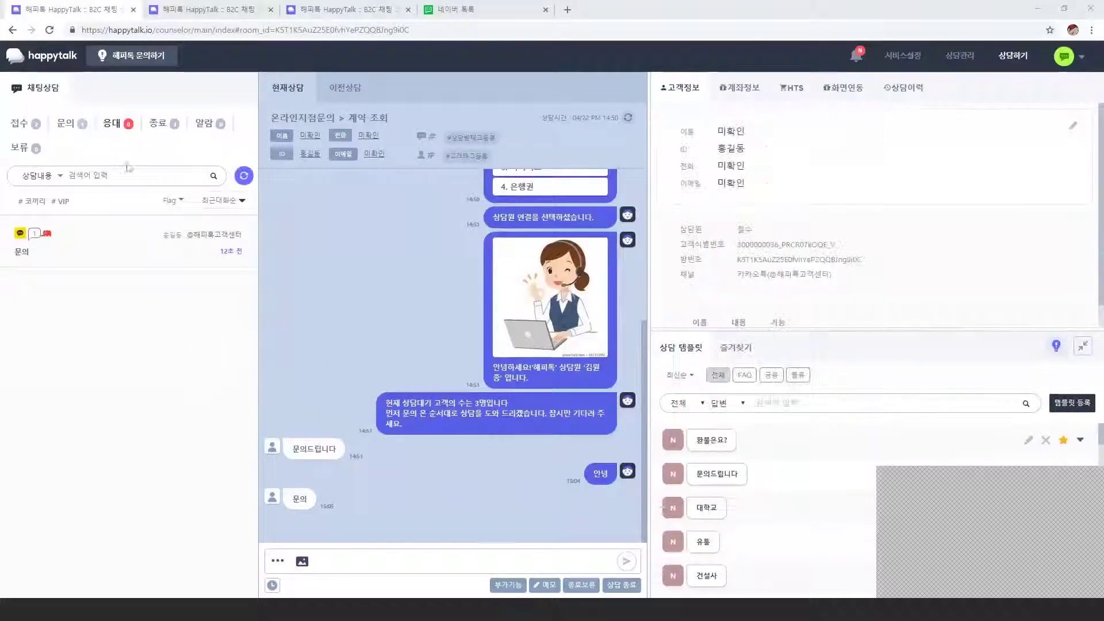
click(73, 126)
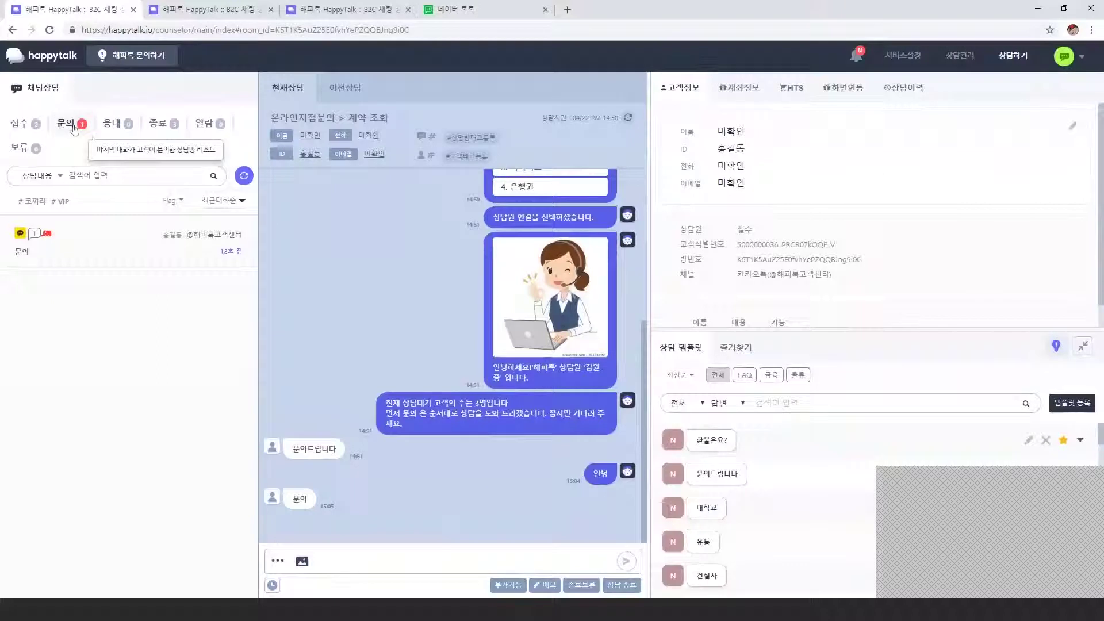
click(69, 233)
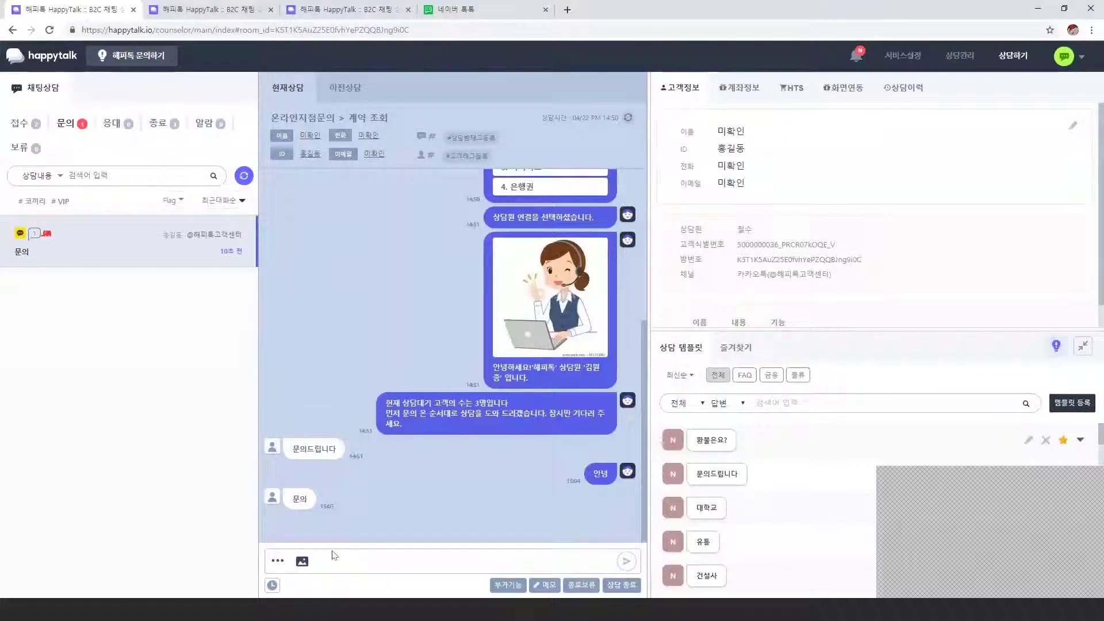
click(272, 585)
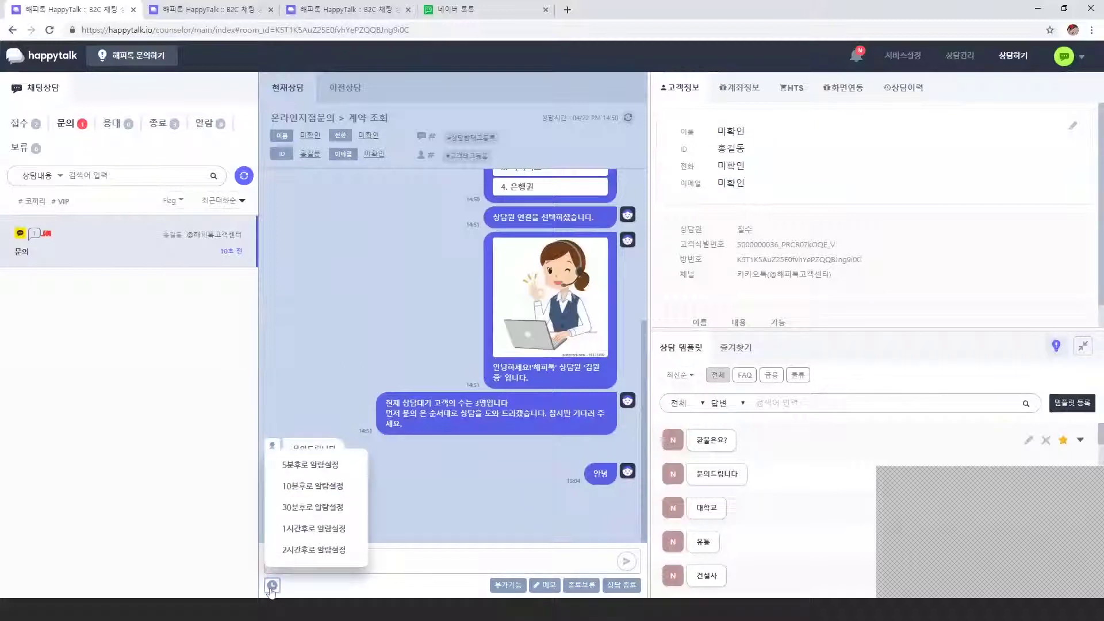
click(315, 507)
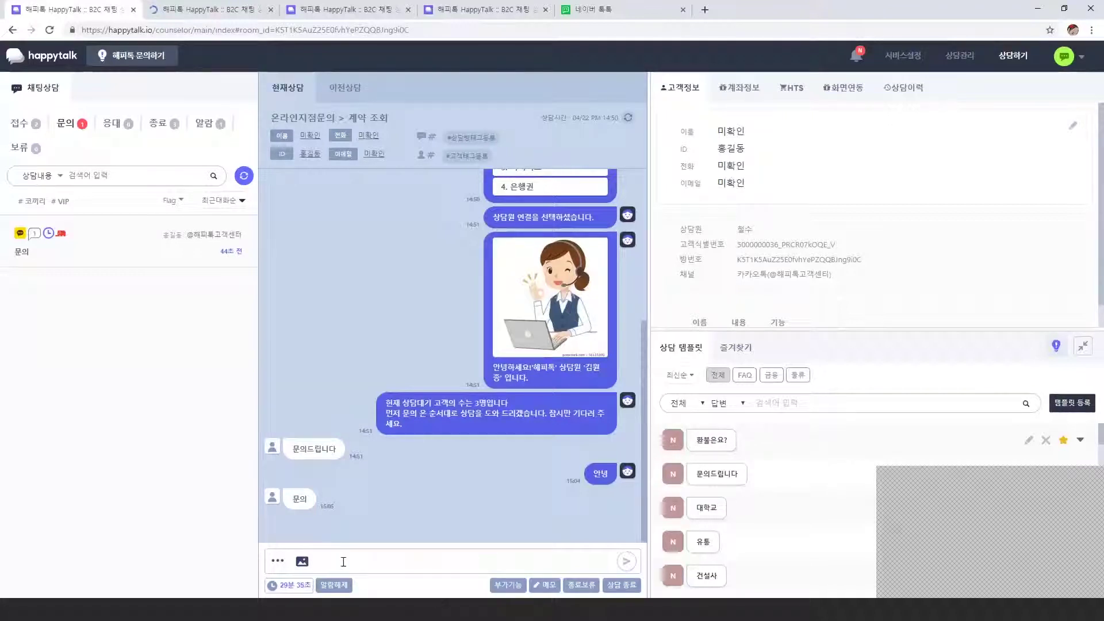
click(302, 563)
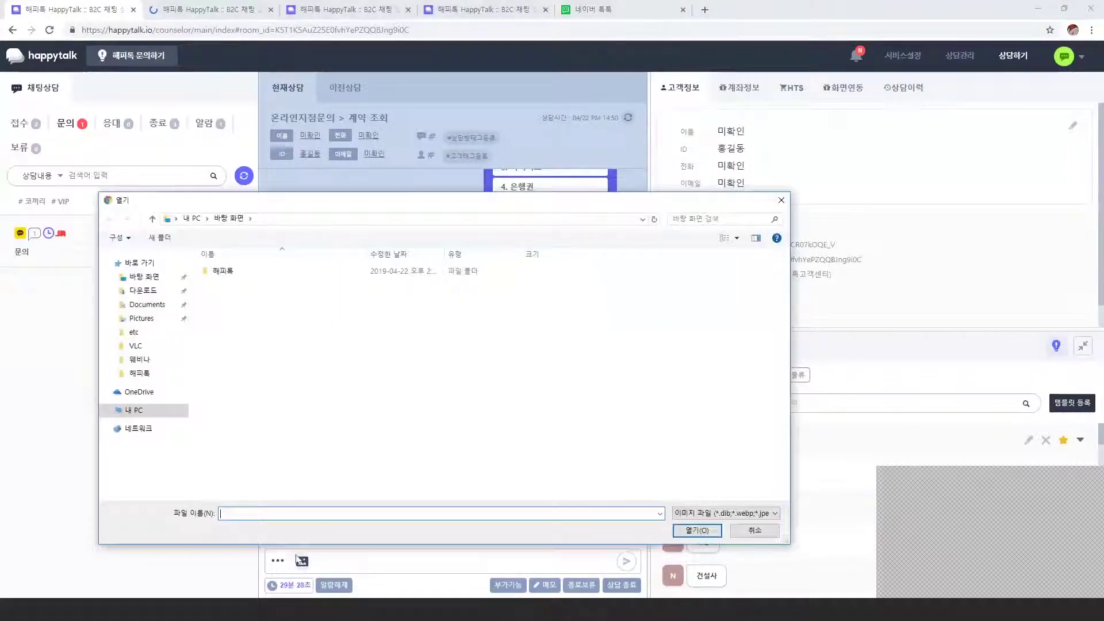
click(782, 201)
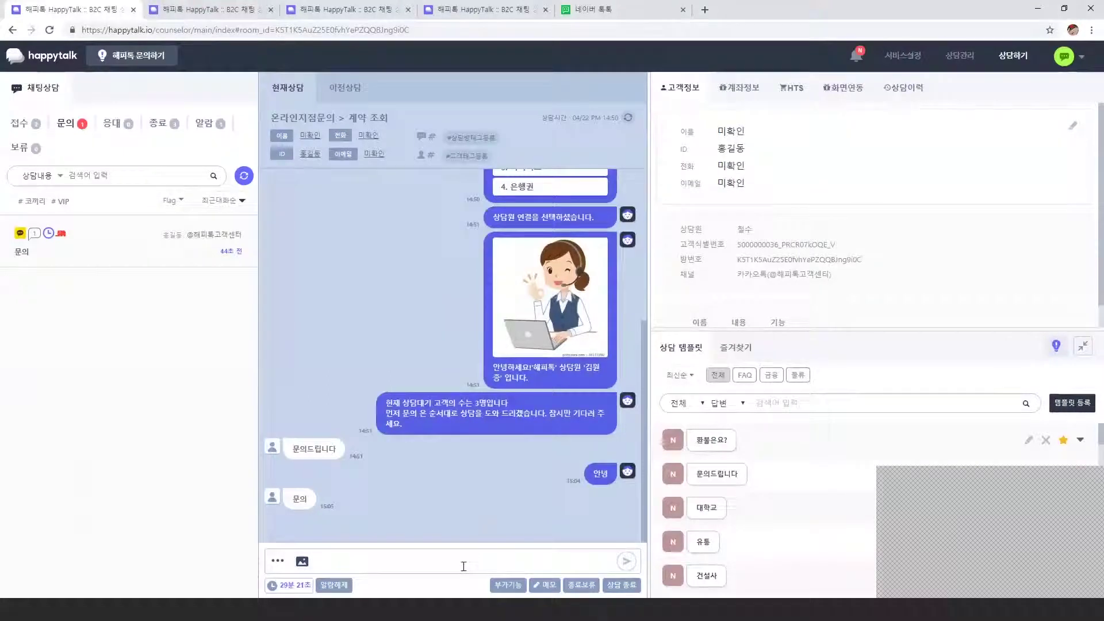
click(314, 566)
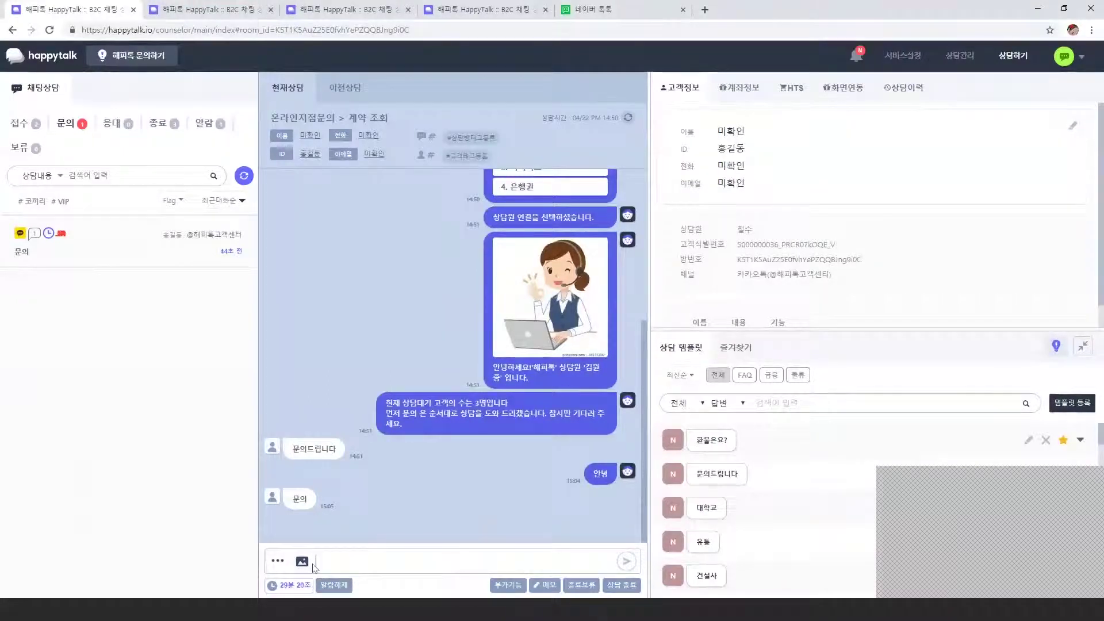
Step: Send the customer an SMS 인증 request, view its verification page from the KakaoTalk chat, and return to the consultation page
click(277, 561)
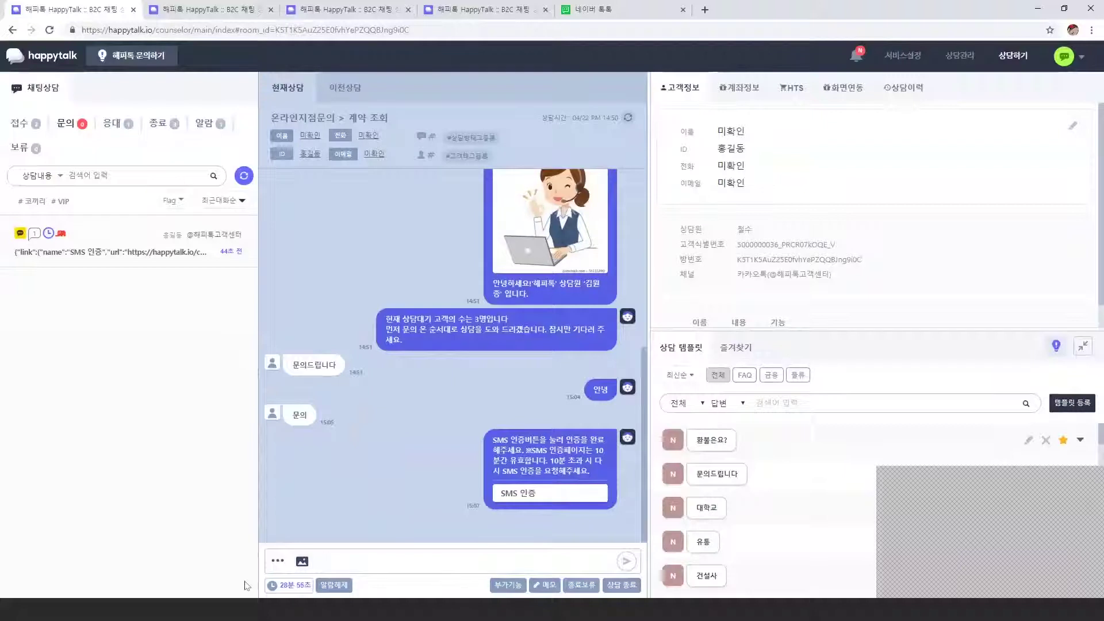
click(185, 613)
drag(753, 119, 748, 120)
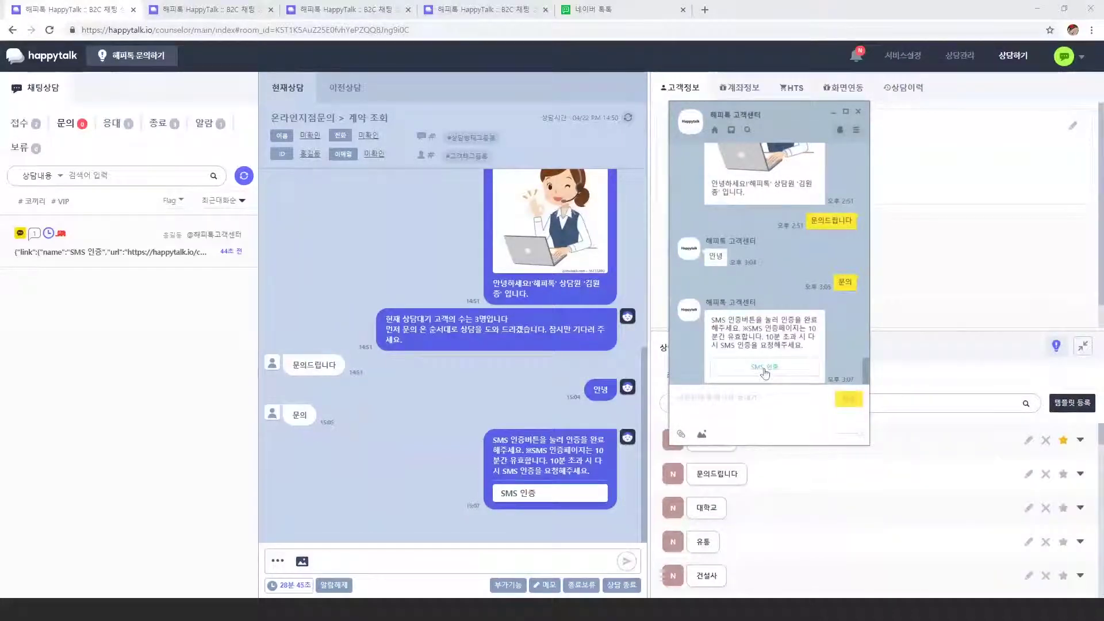
click(765, 368)
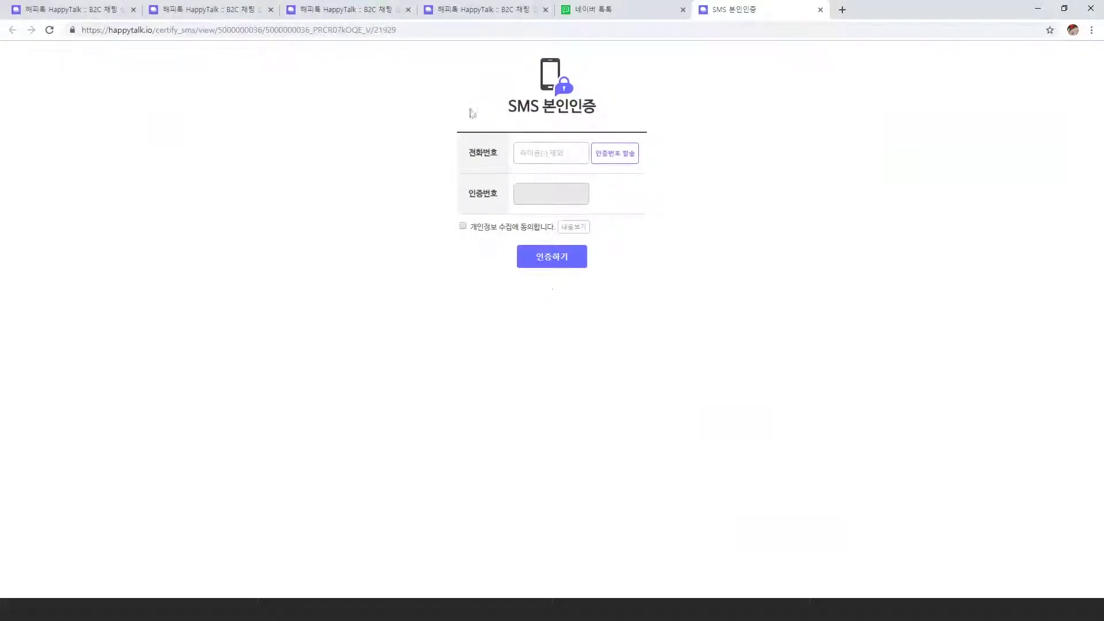
click(463, 10)
click(101, 8)
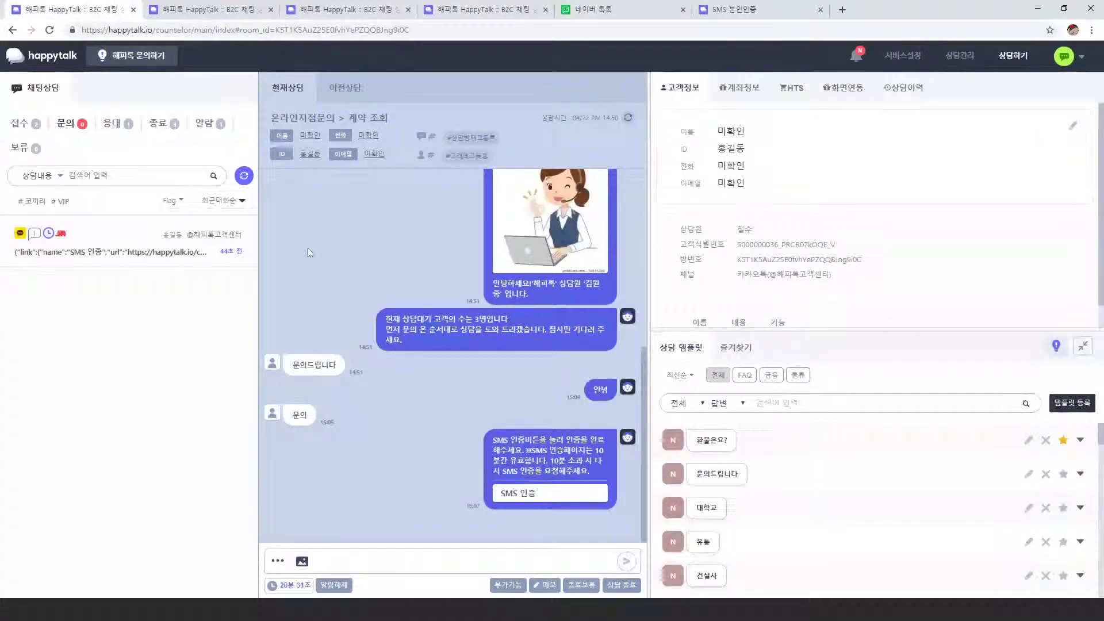
click(353, 157)
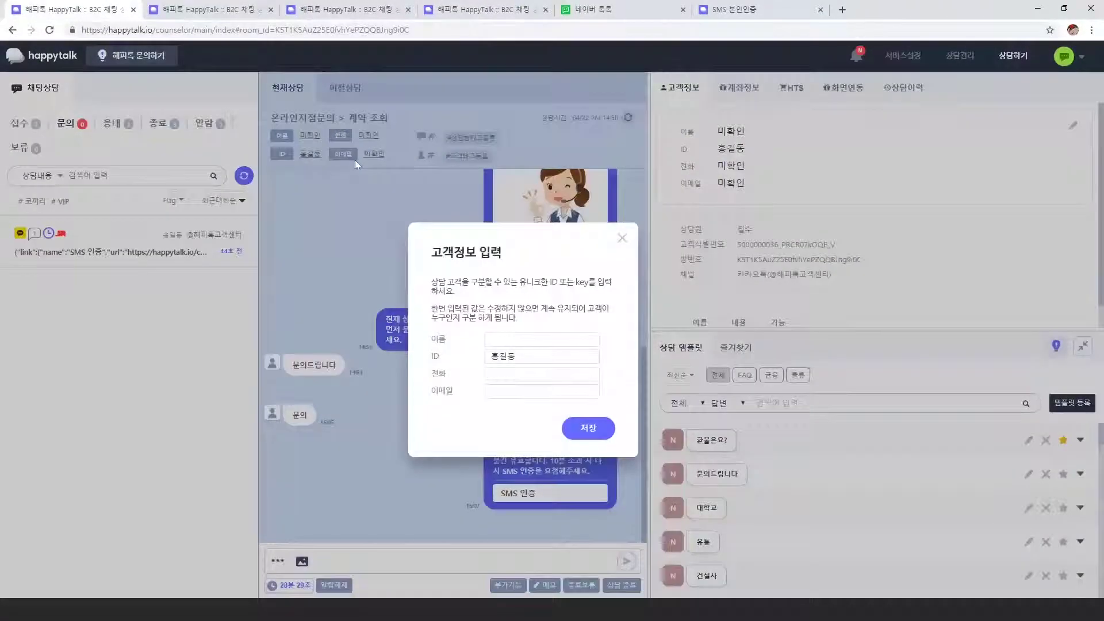
drag(453, 406, 427, 376)
click(505, 377)
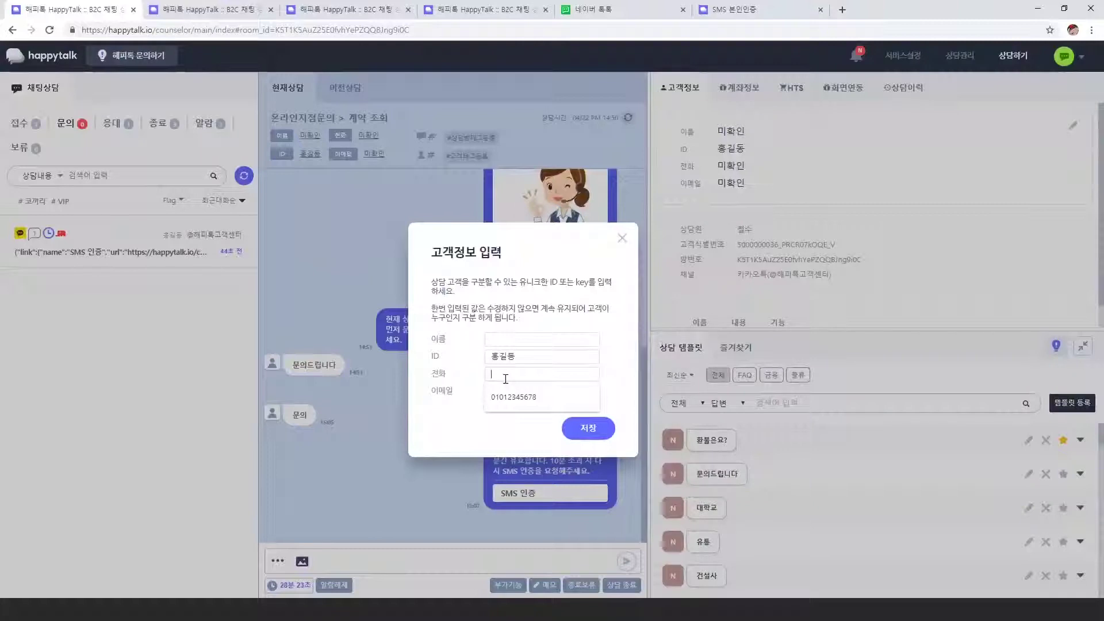
click(462, 436)
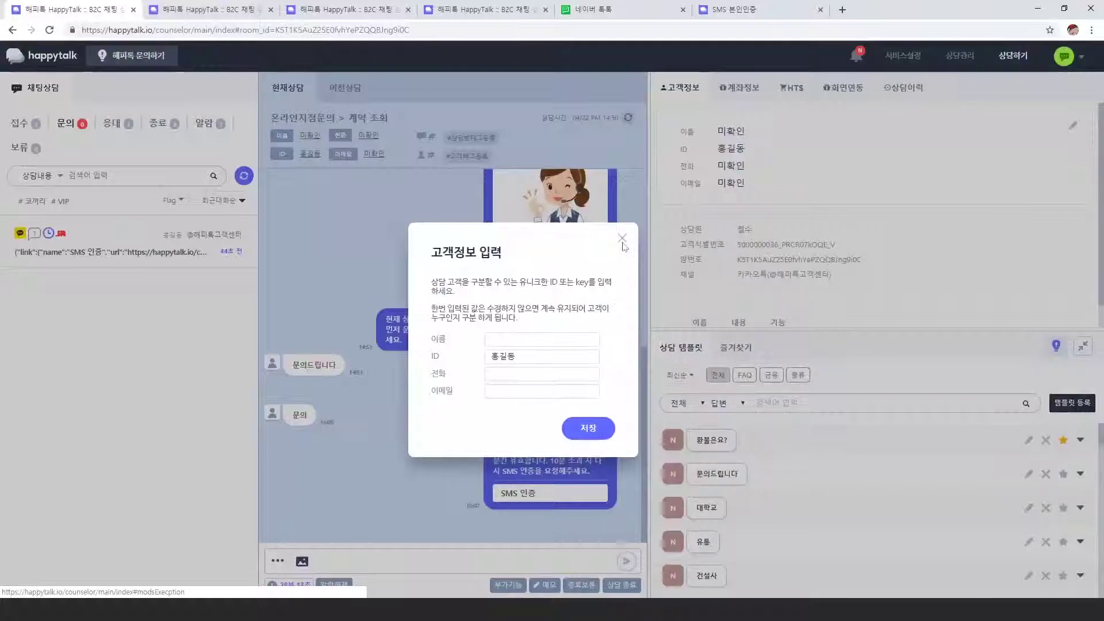
click(623, 242)
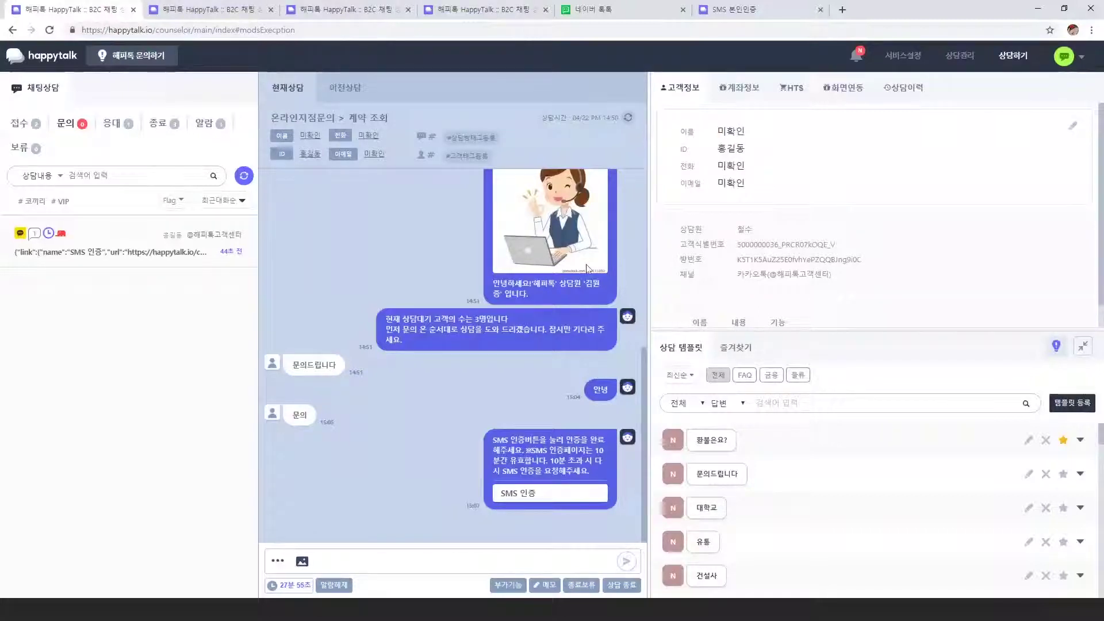
Step: Enter the customer's name in the customer information, set the ID to "ID", and save it
click(375, 154)
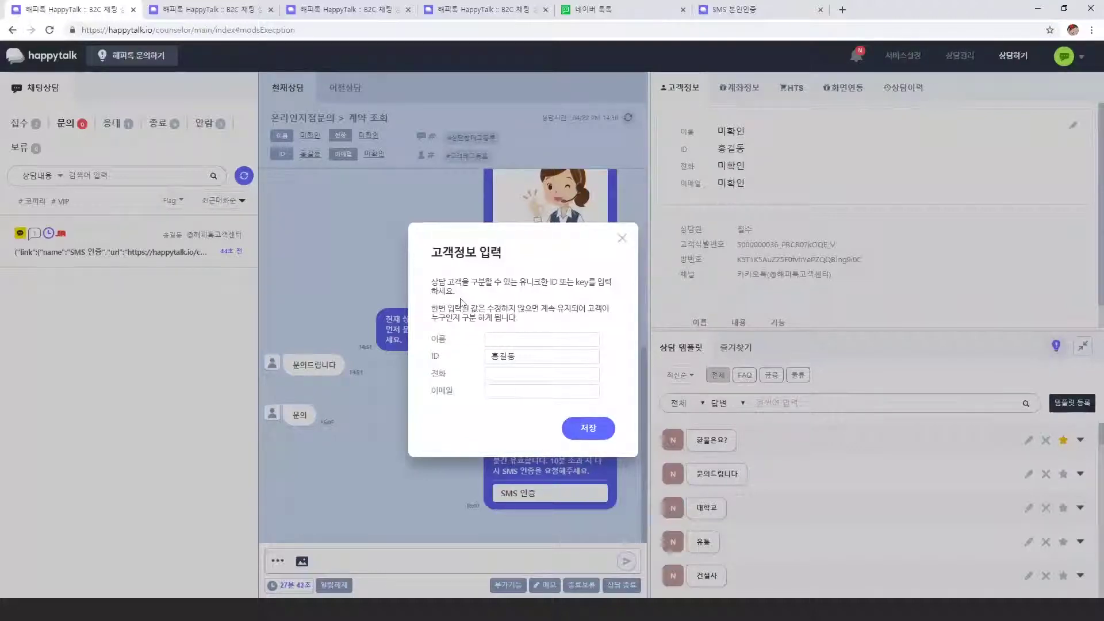
click(491, 340)
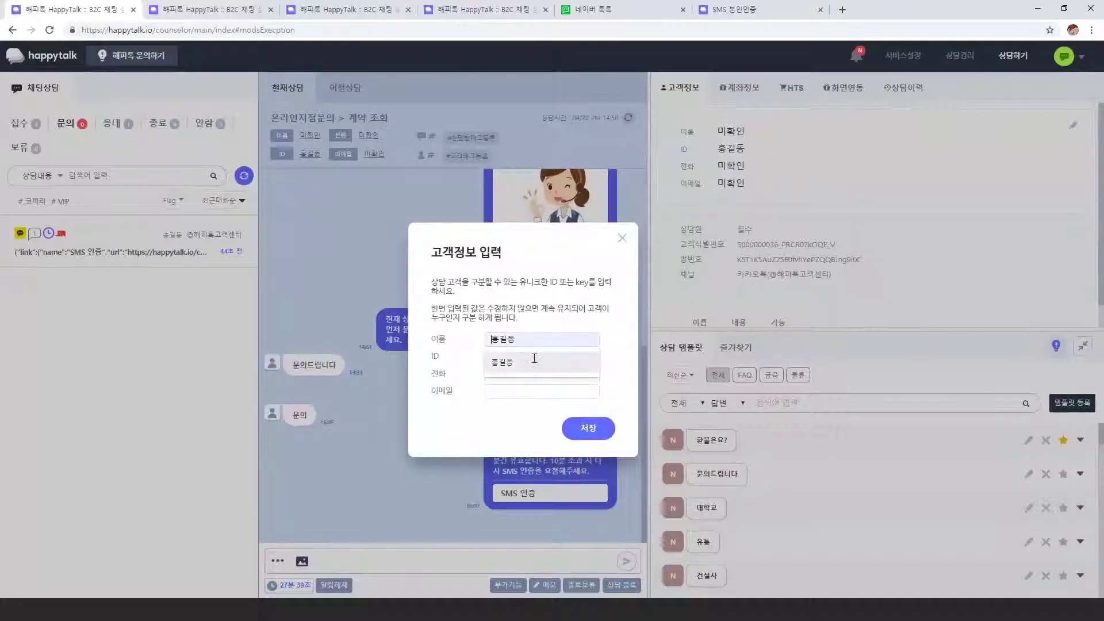
click(534, 358)
key(Tab)
text(ID)
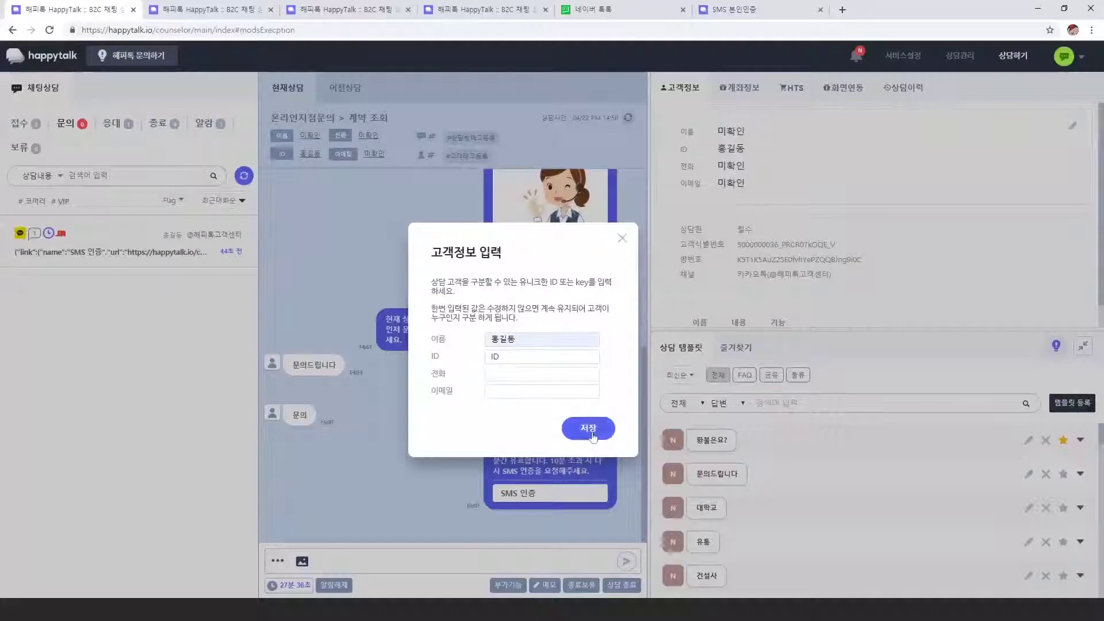
click(590, 435)
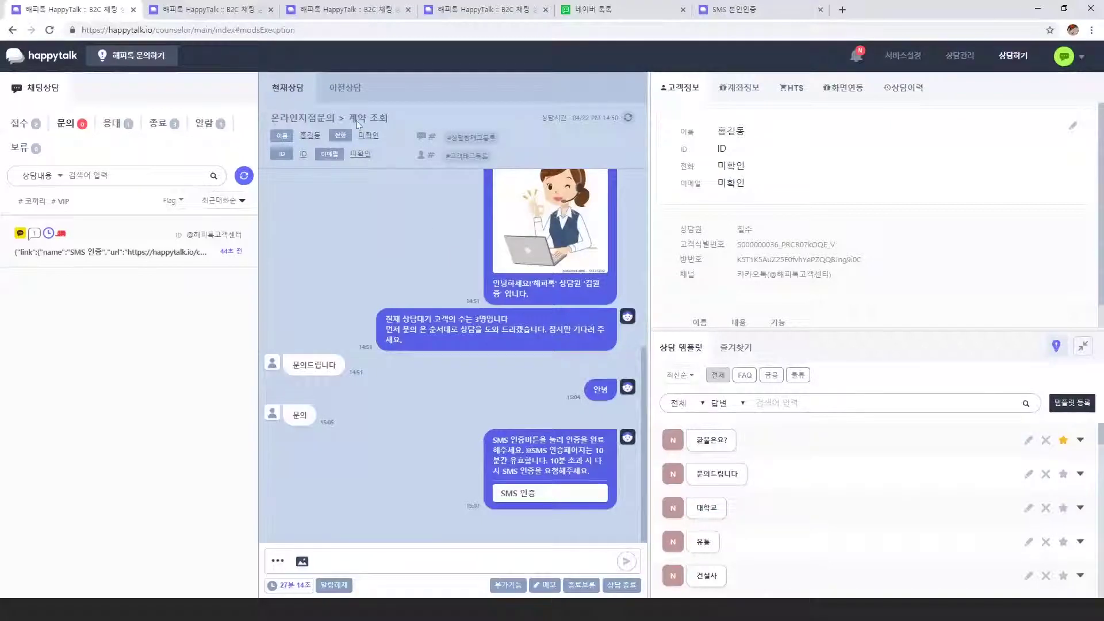
Step: Show the customer's previous consultations and examine the date heading of the earliest loaded conversation
click(354, 89)
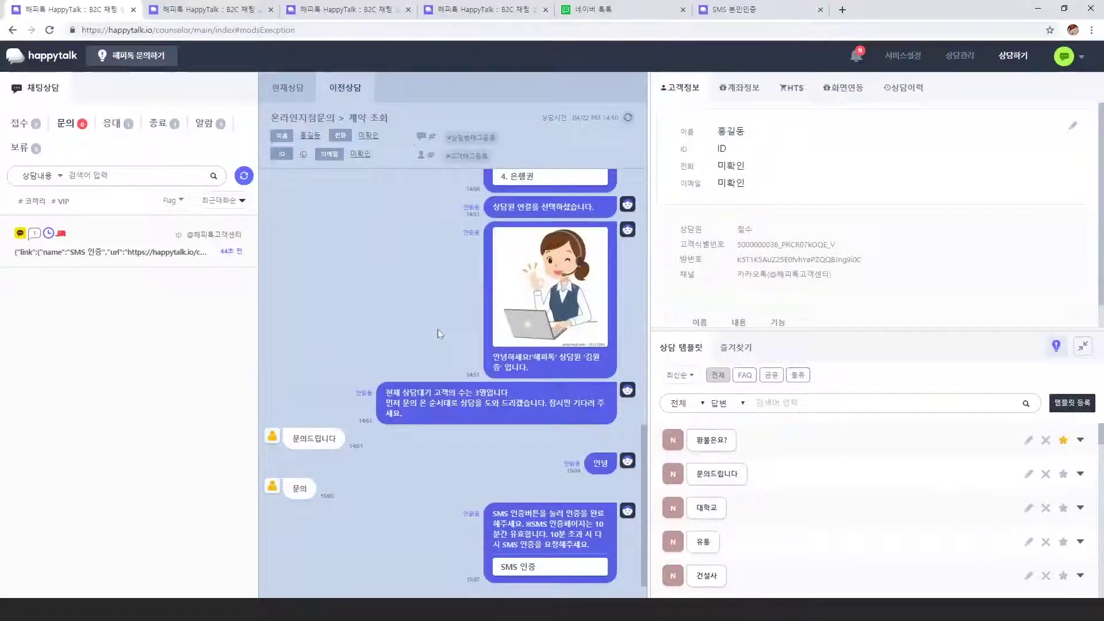
scroll(406, 319, up, 1)
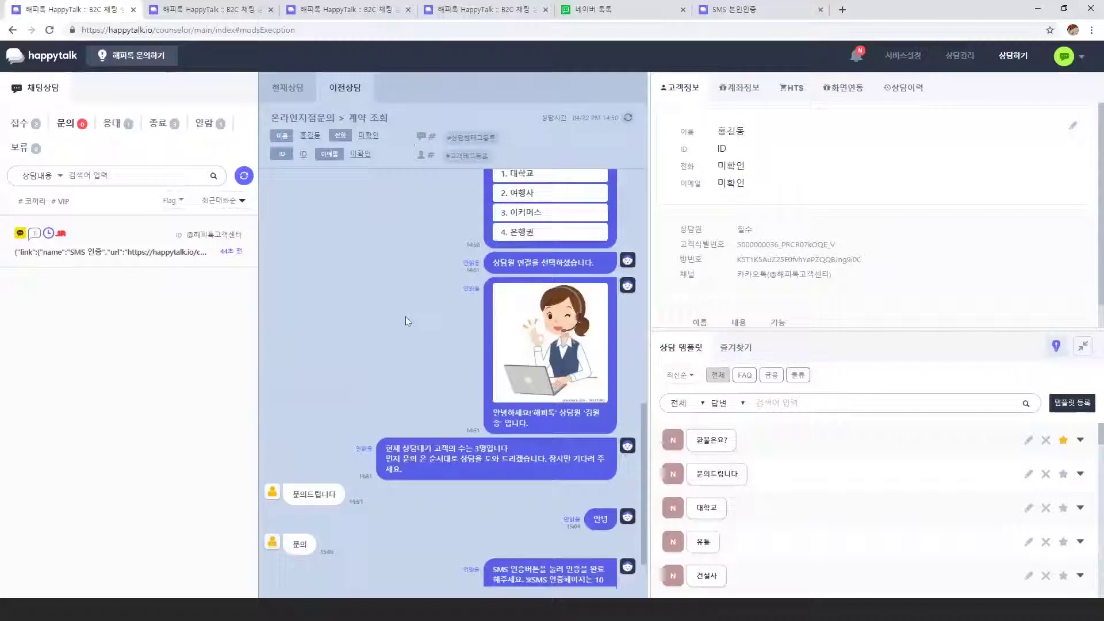
scroll(406, 320, up, 10)
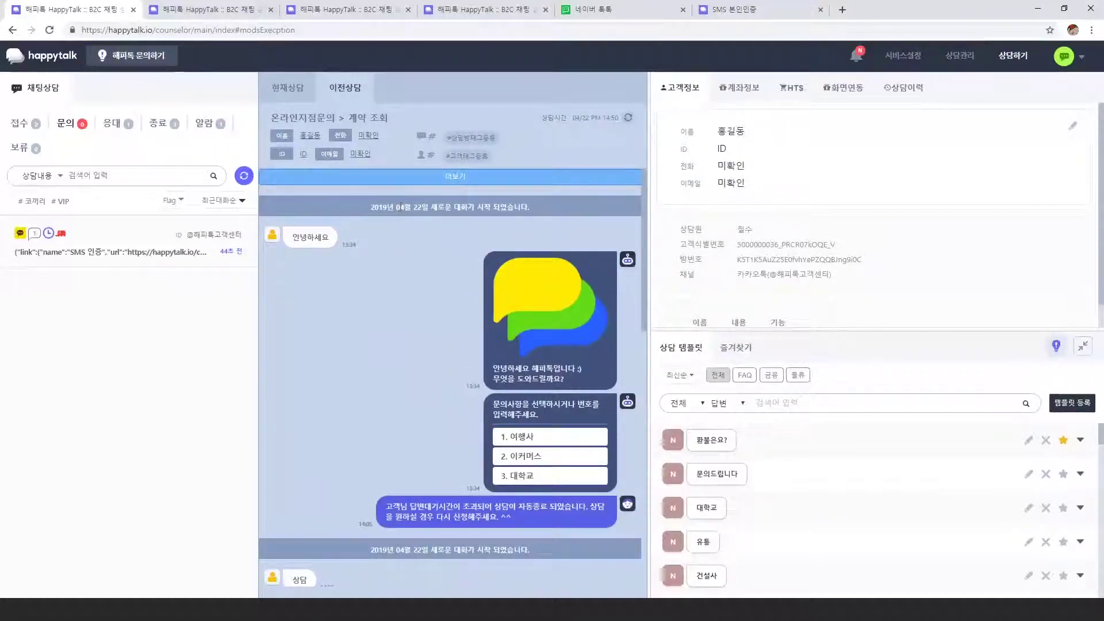
drag(398, 208, 531, 208)
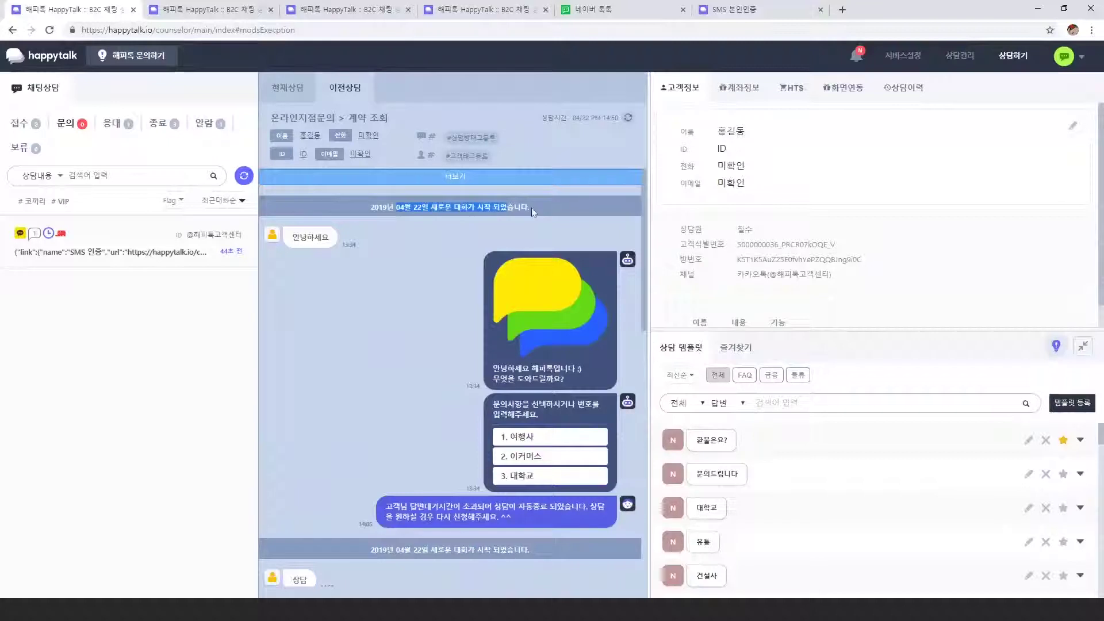
Step: Load the customer's older previous consultations back to the 2018 conversation, review them, and return to the current consultation
click(456, 183)
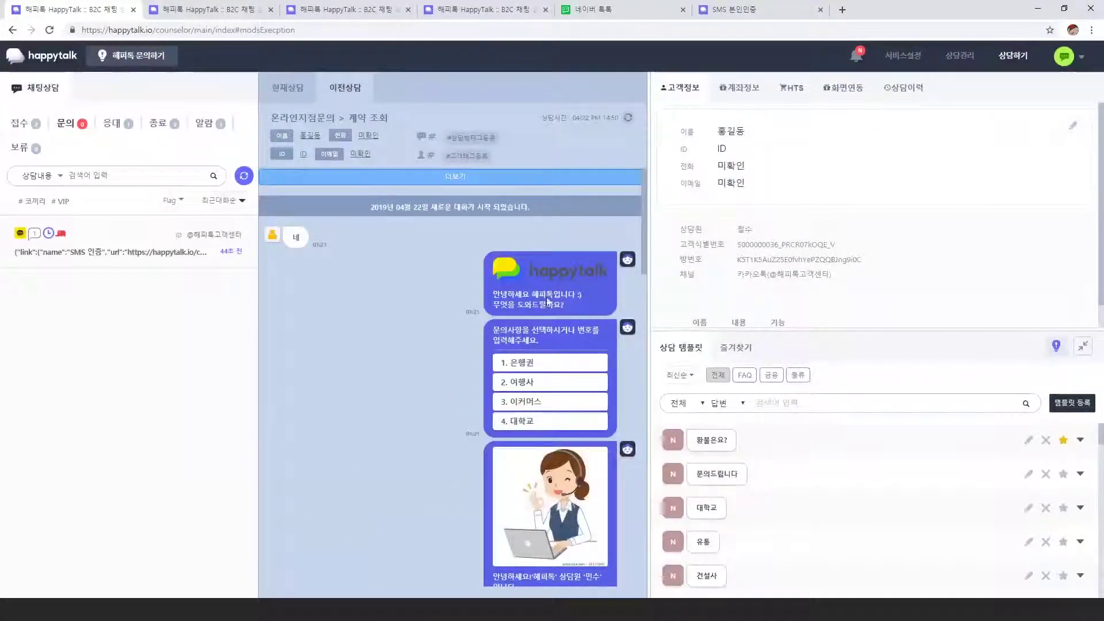
click(457, 179)
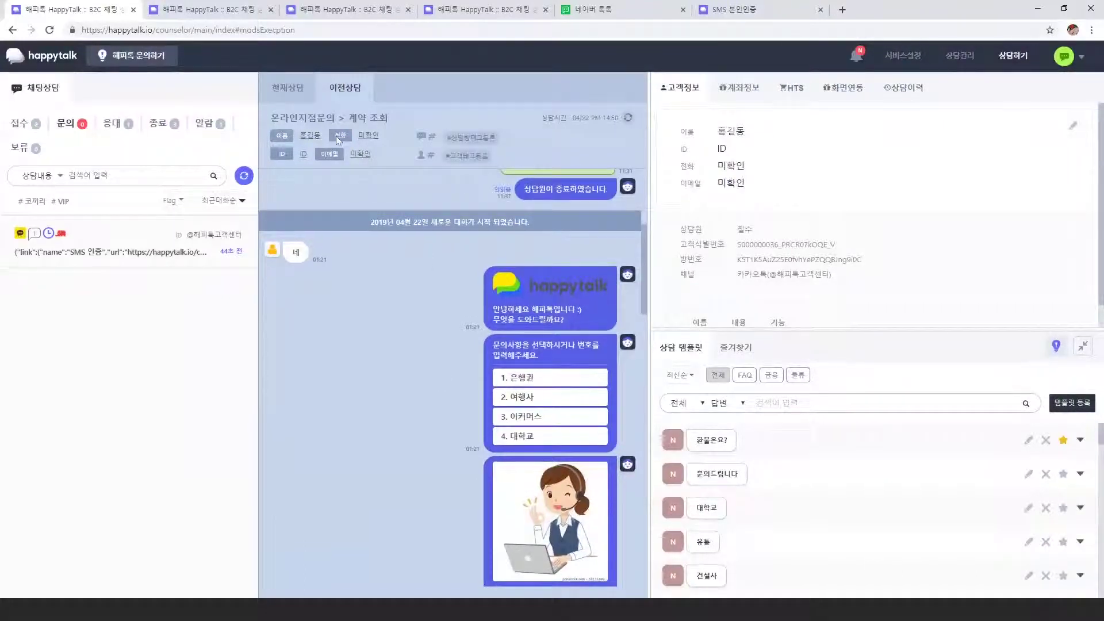
scroll(426, 265, up, 5)
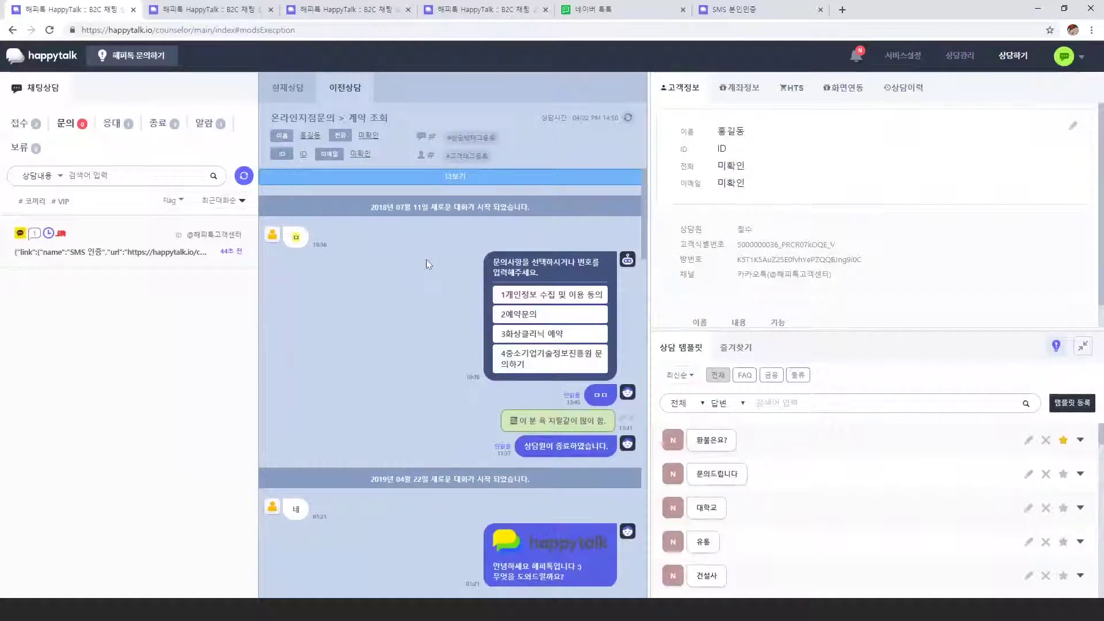
click(296, 90)
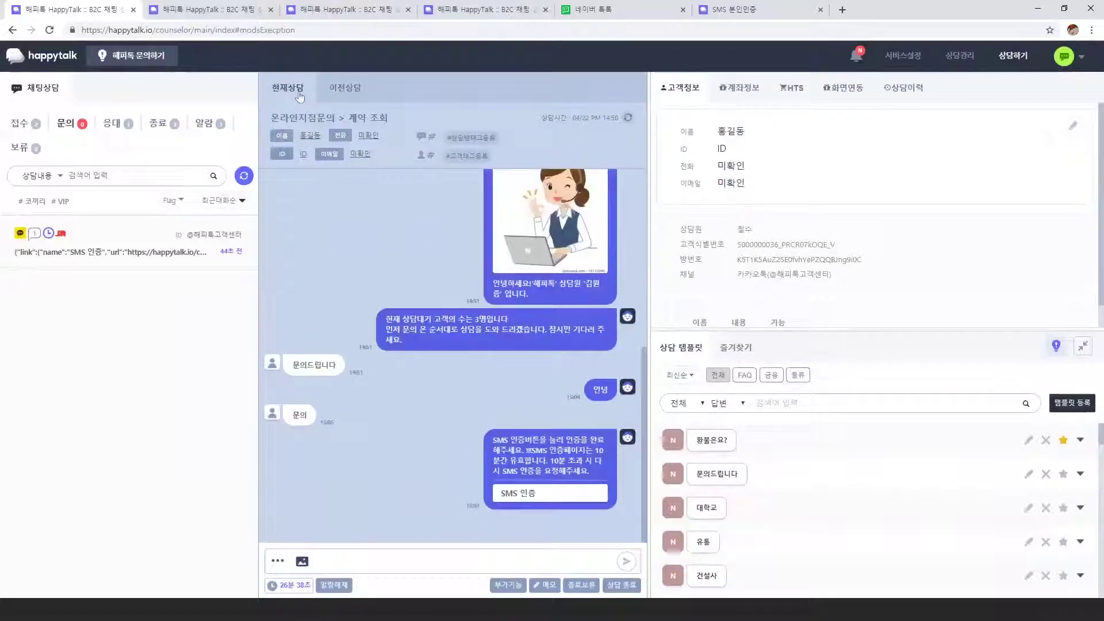
Step: Send the reply "안녕" to the customer in the current consultation
click(432, 567)
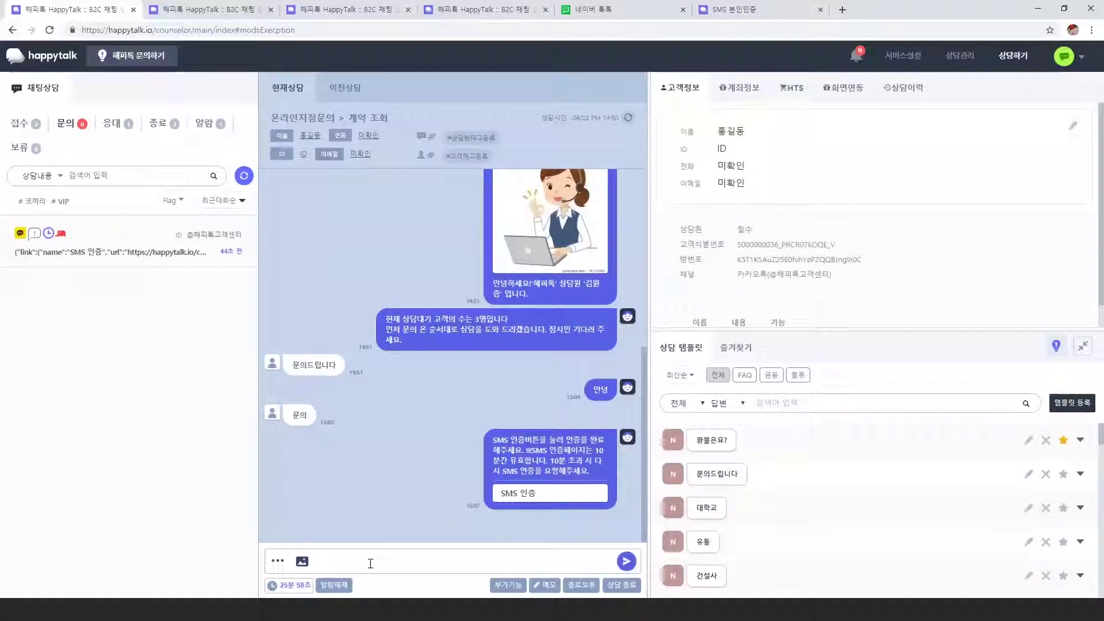
text(안녕)
key(Return)
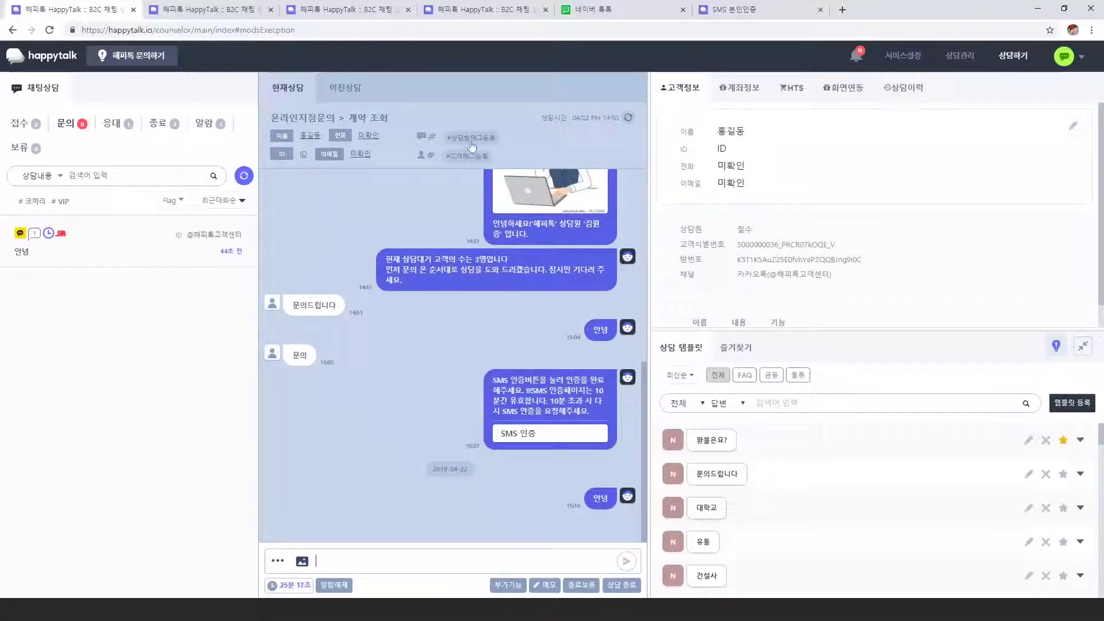
Step: Add the tag "미처리" to the consultation room and close the tag registration
click(467, 159)
click(508, 322)
text(미혤)
text(리)
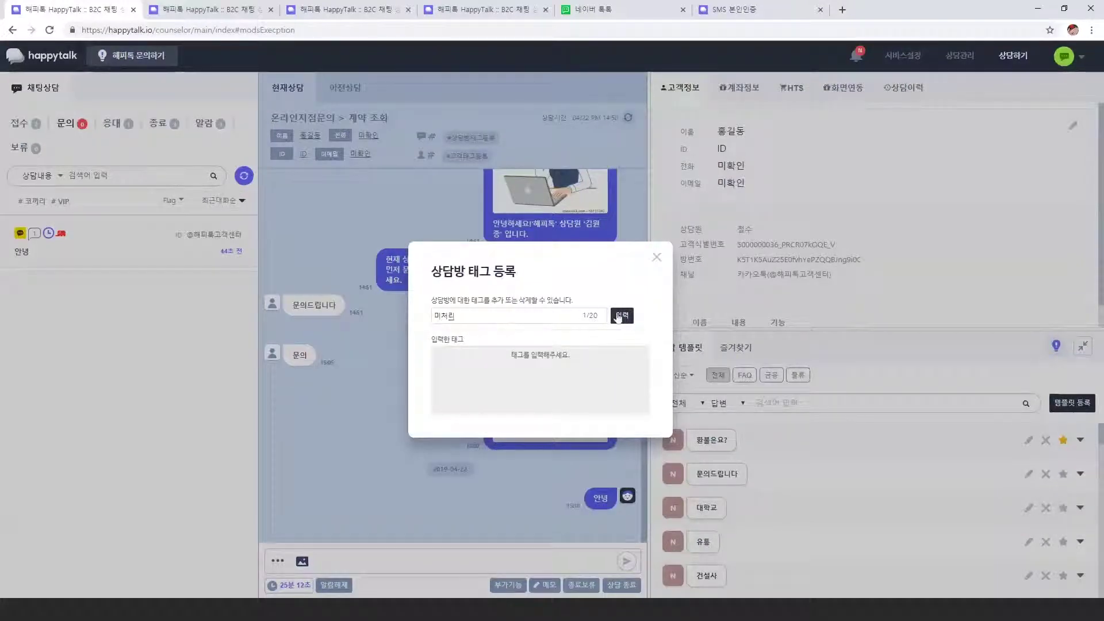
click(622, 315)
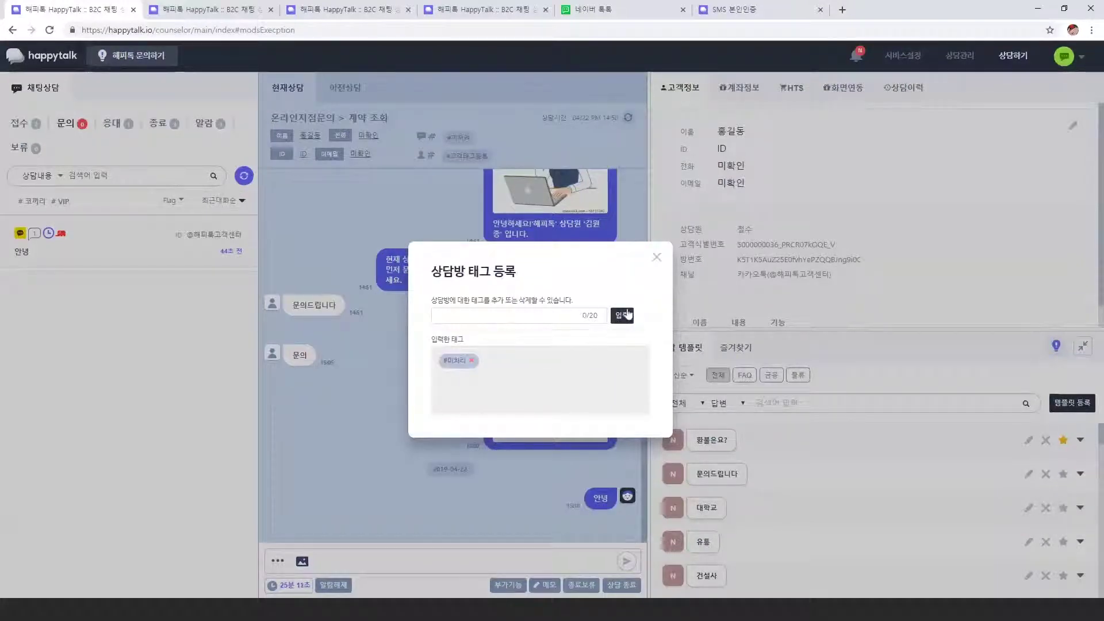
click(656, 256)
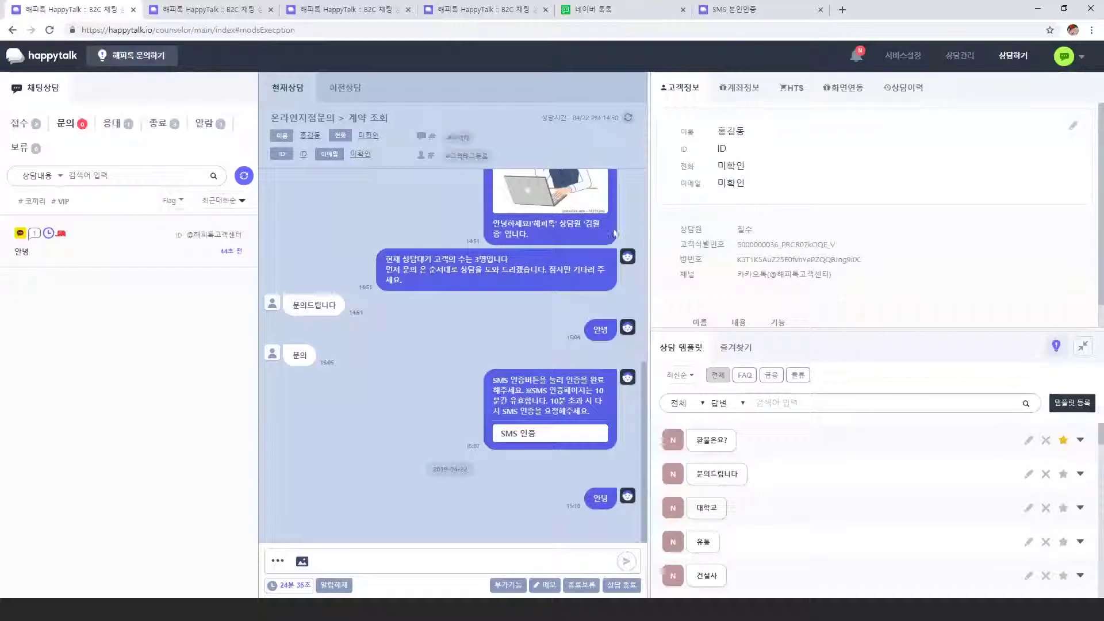
Step: Add the customer tag "VIP" to this customer, close the tag registration, and select the new tag
click(467, 155)
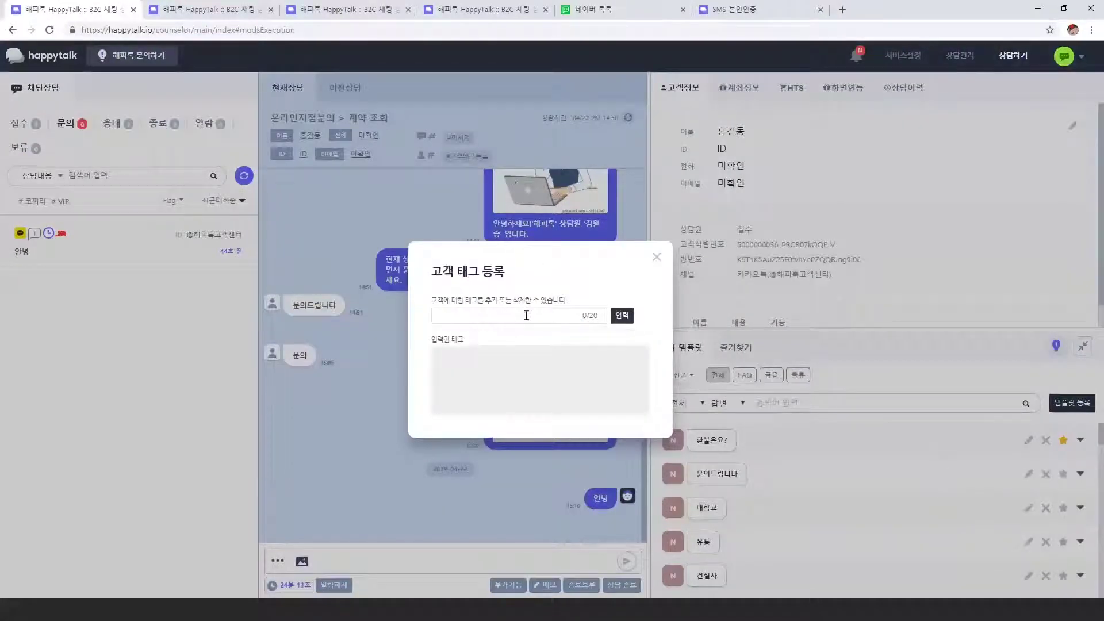
text(VIP)
click(619, 318)
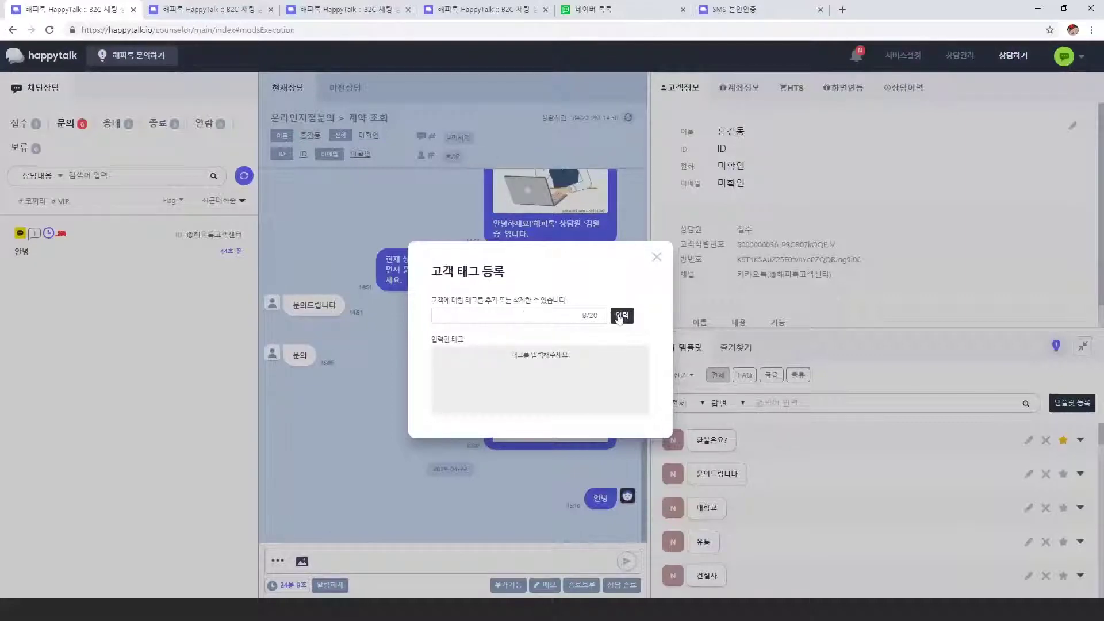
click(656, 258)
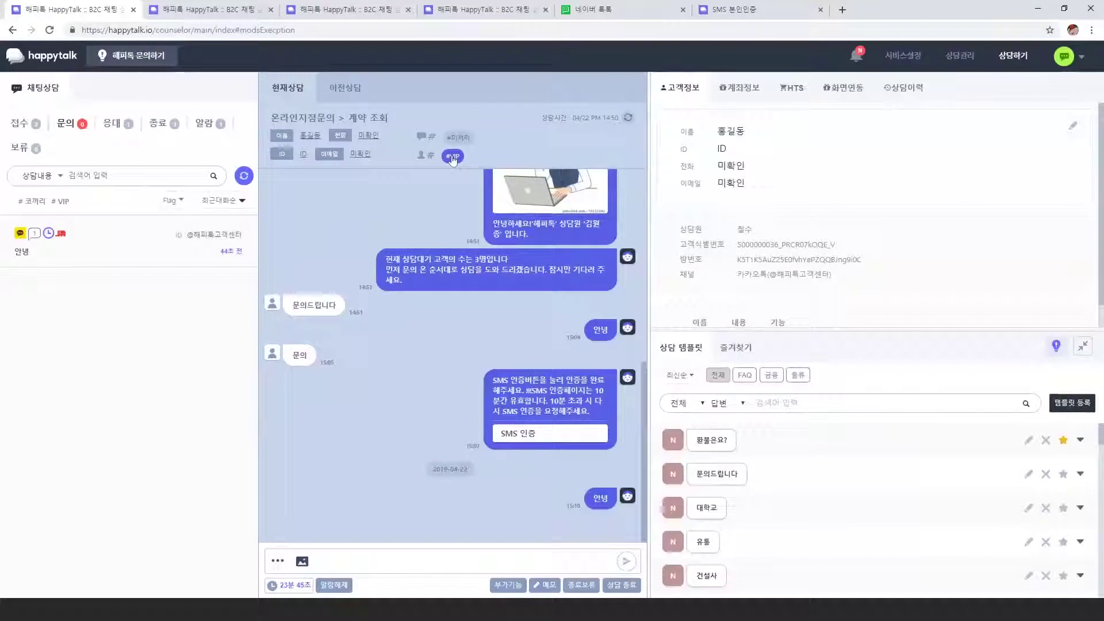
click(454, 158)
Step: Request a counselor change to the second listed counselor with the reason "재배치" and accept the page refresh
click(504, 586)
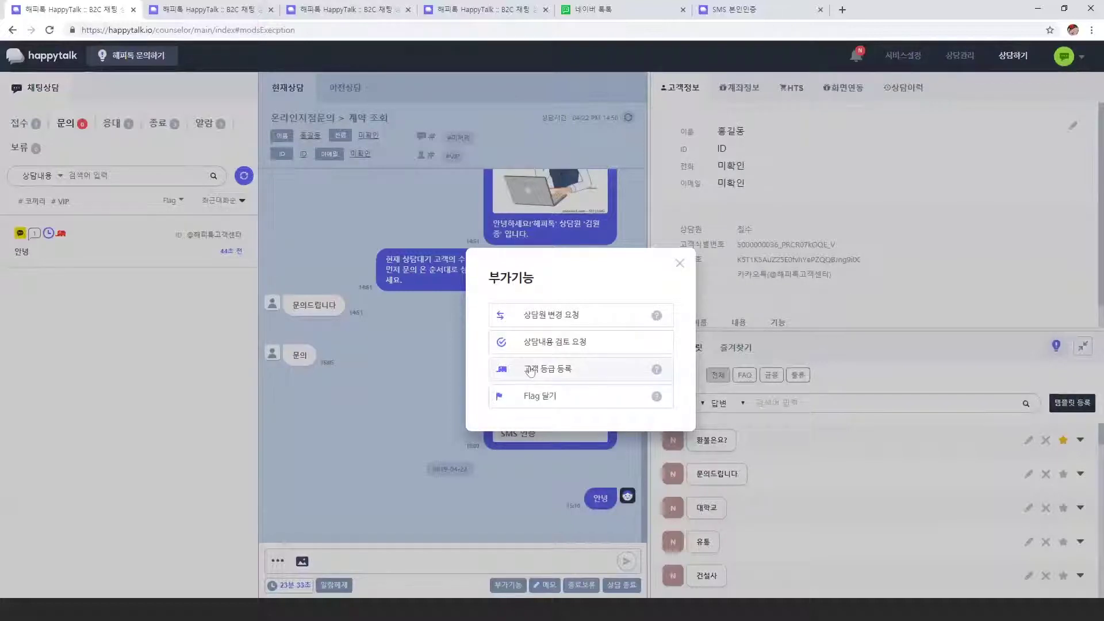
click(553, 320)
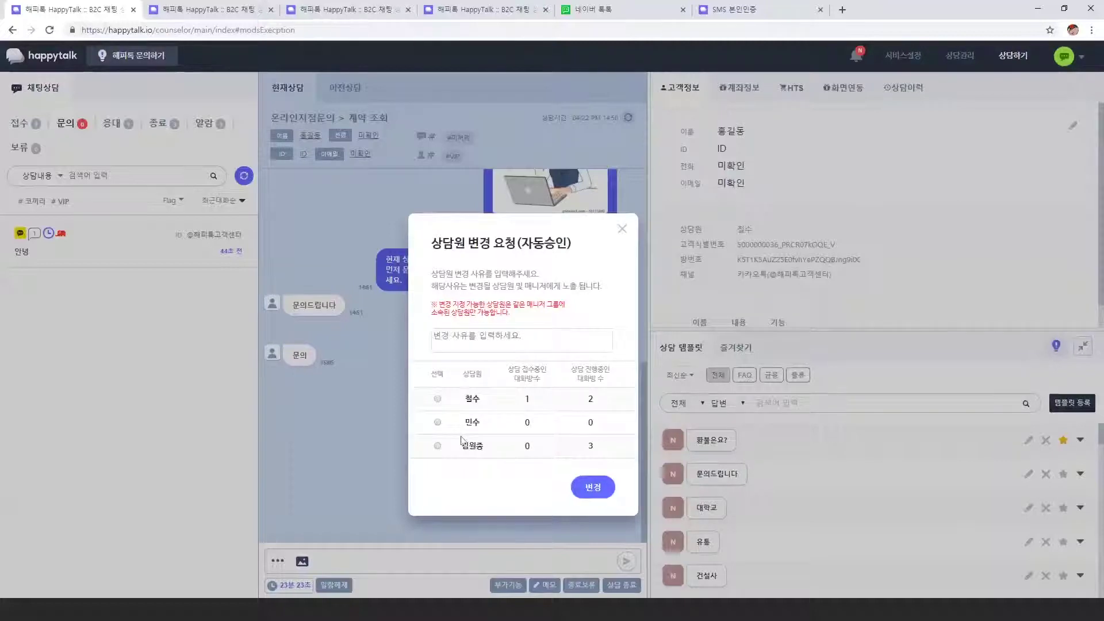
click(437, 424)
click(465, 338)
text(재배치)
click(598, 491)
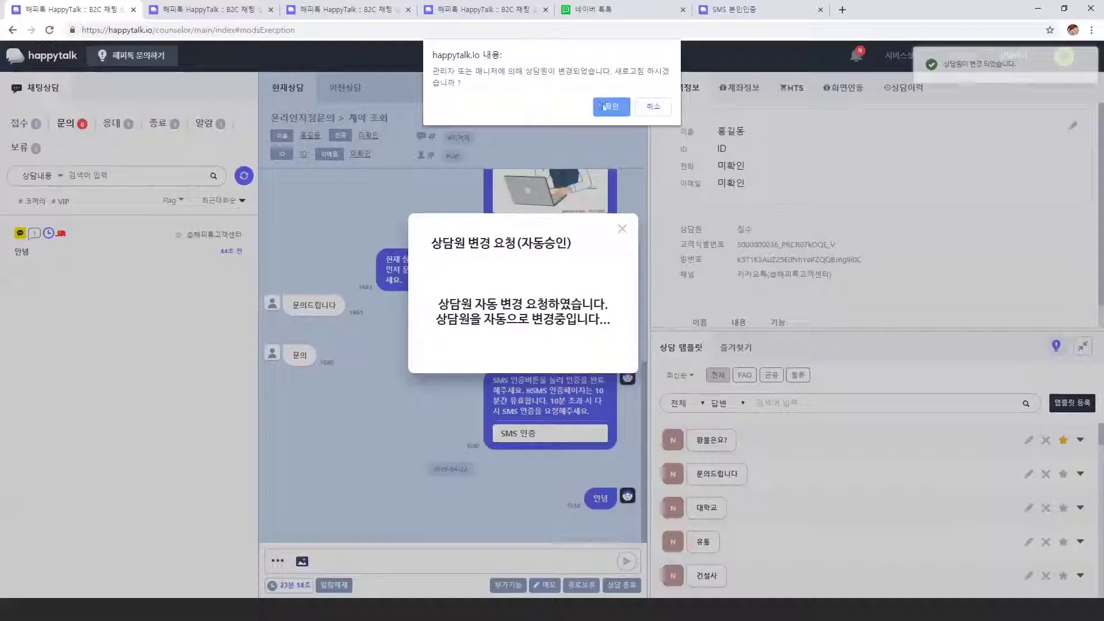
click(603, 107)
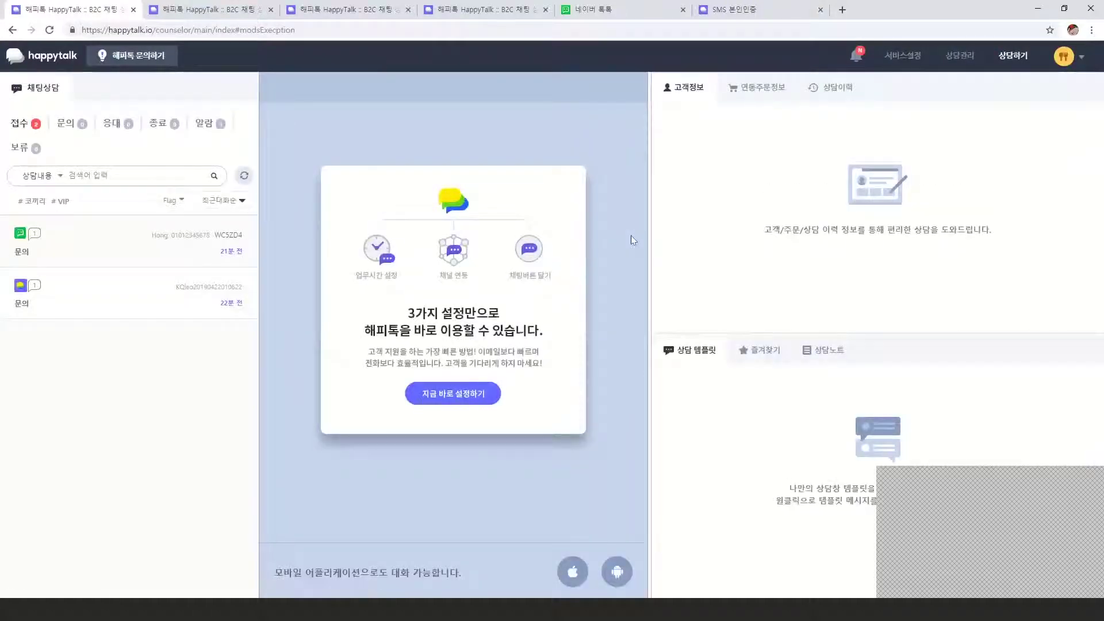
Step: Open the Naver TalkTalk conversation in the 접수 list and submit a consultation content review request with the text "검토"
click(91, 249)
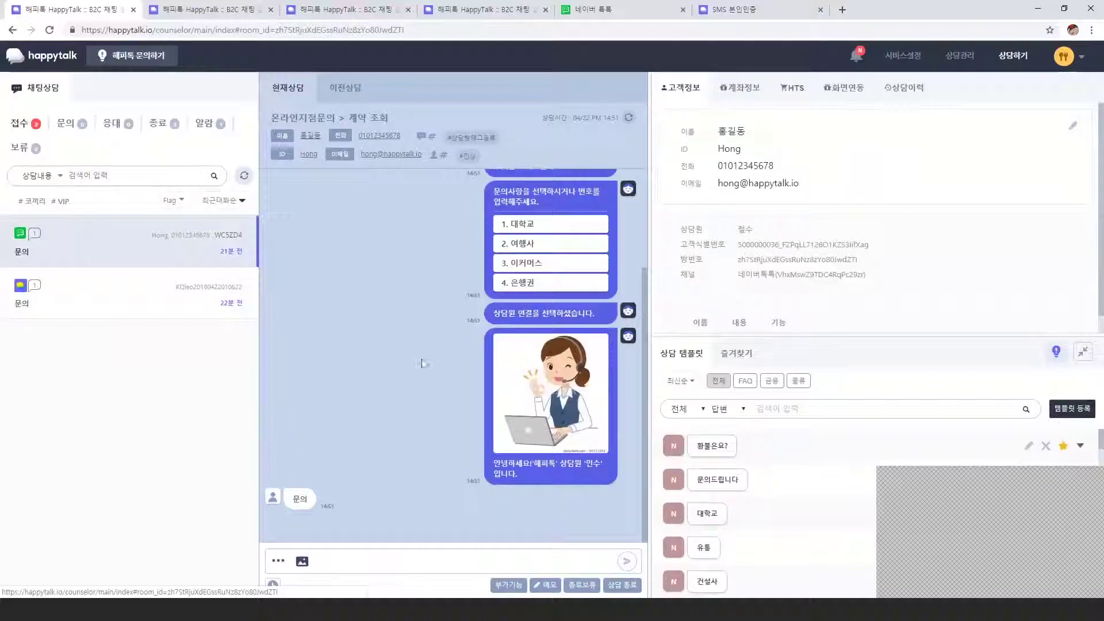
click(498, 586)
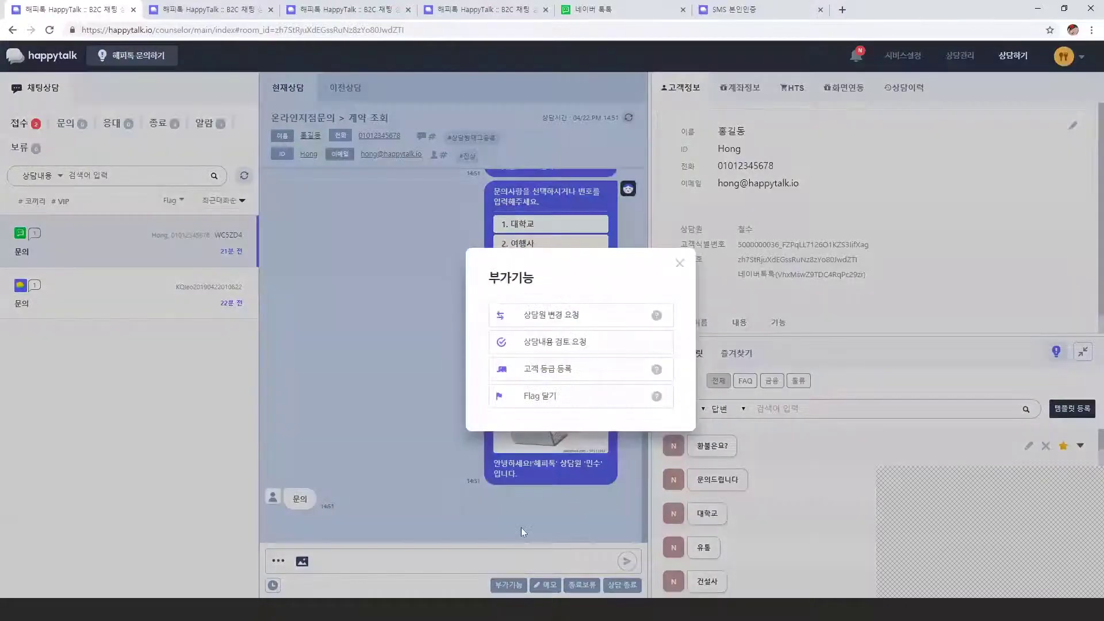
click(542, 345)
text(검토)
click(615, 394)
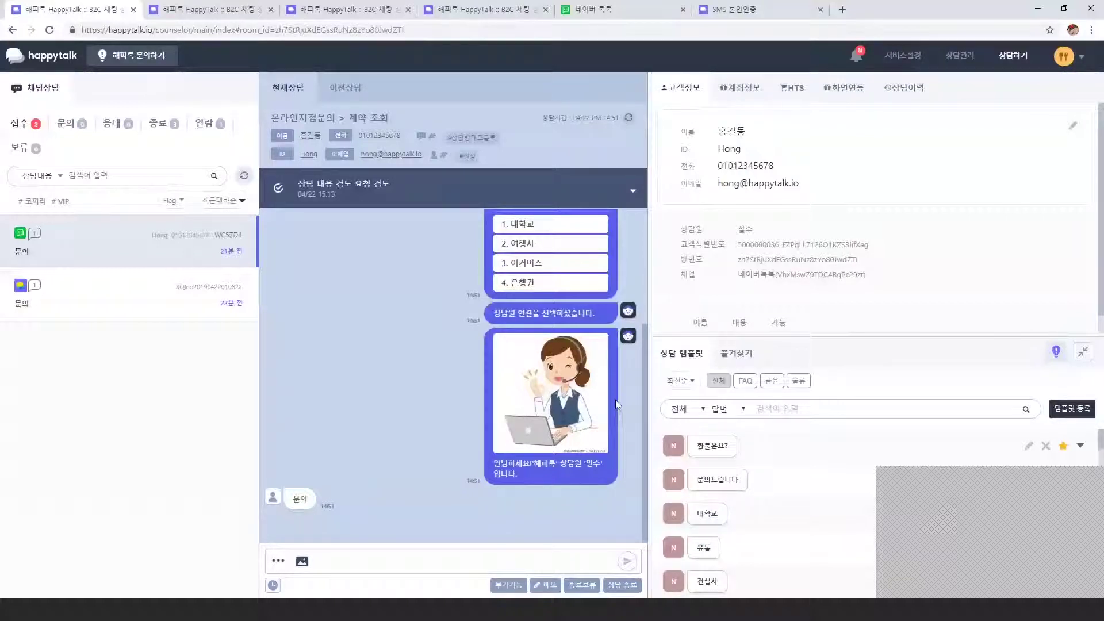
Step: Register the customer's grade as VIP with the reason "VIP"
click(518, 585)
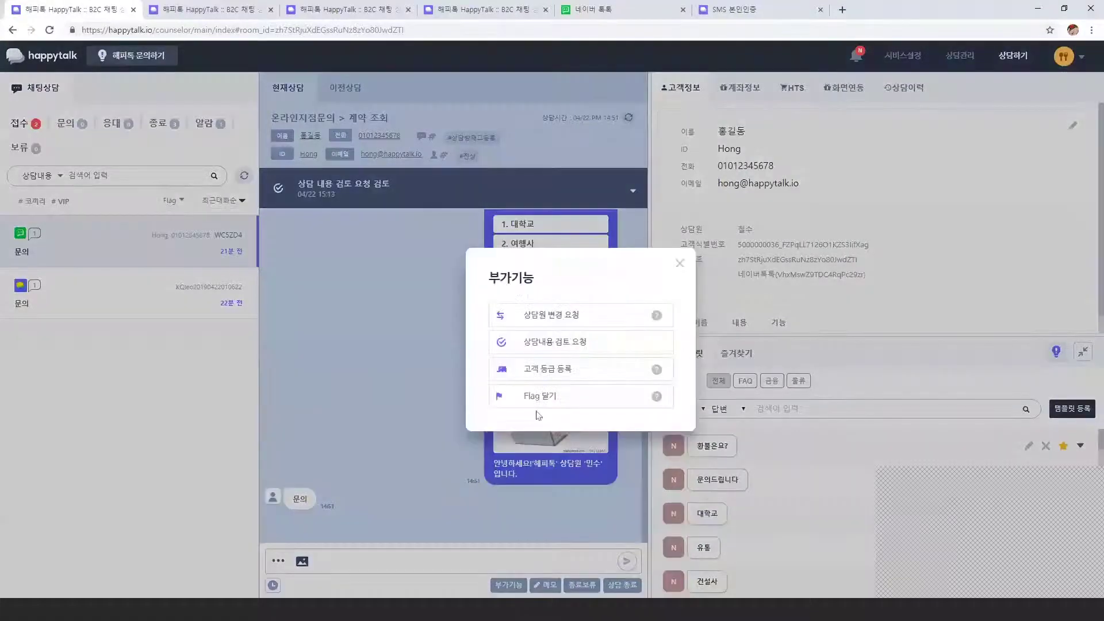
click(539, 371)
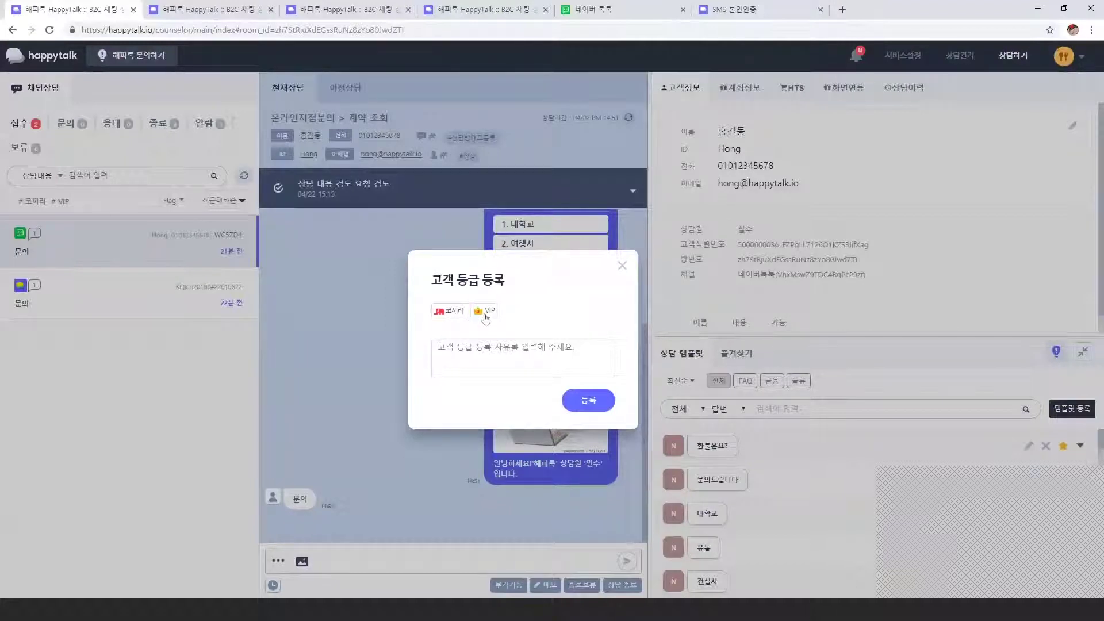
click(484, 362)
text(VIP)
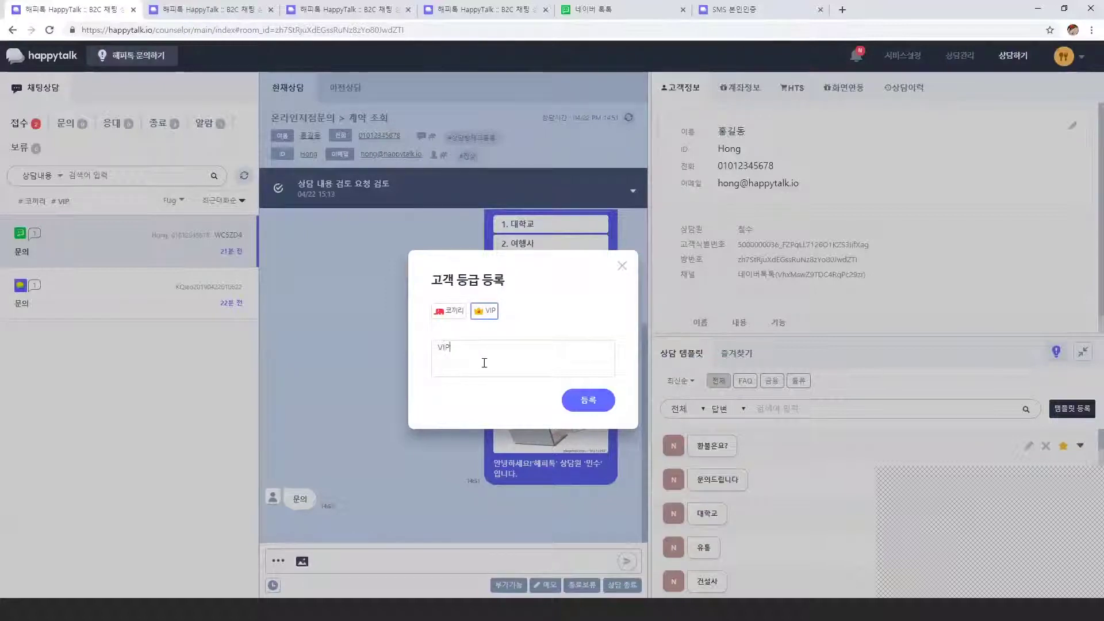
click(577, 402)
mouse_move(44, 240)
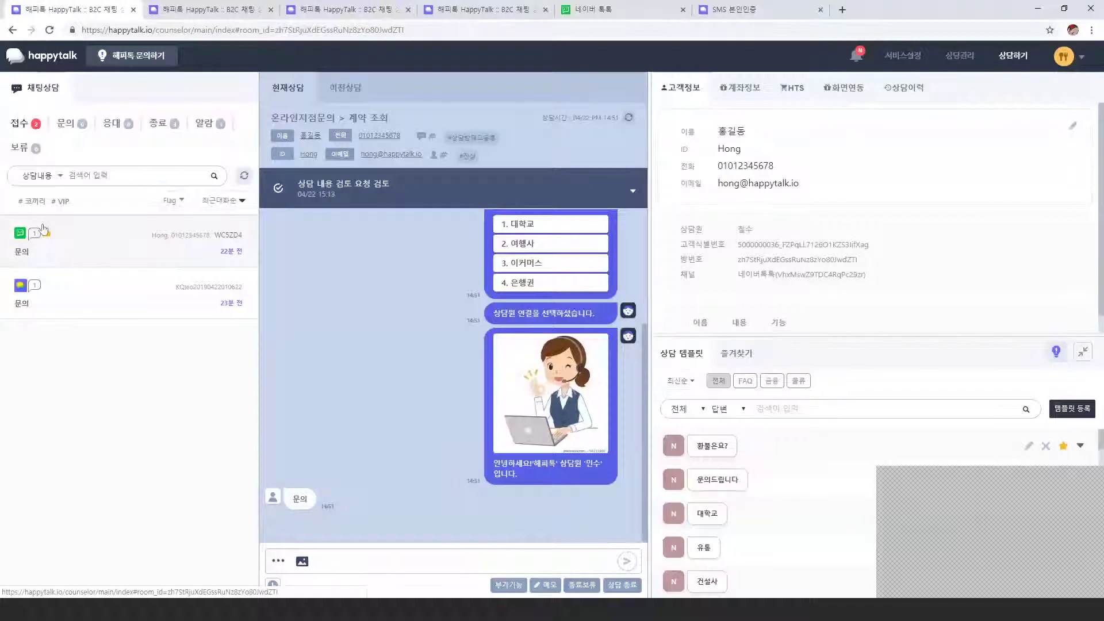
Step: Attach a blue flag to the conversation and filter the chat list by the blue flag
click(507, 585)
click(555, 404)
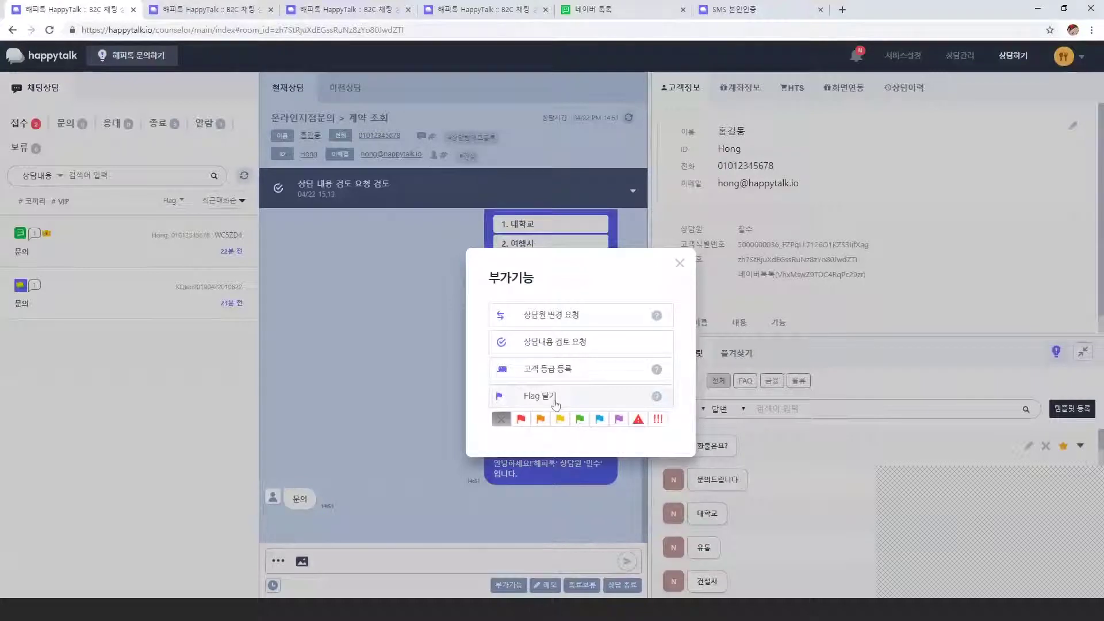
click(599, 424)
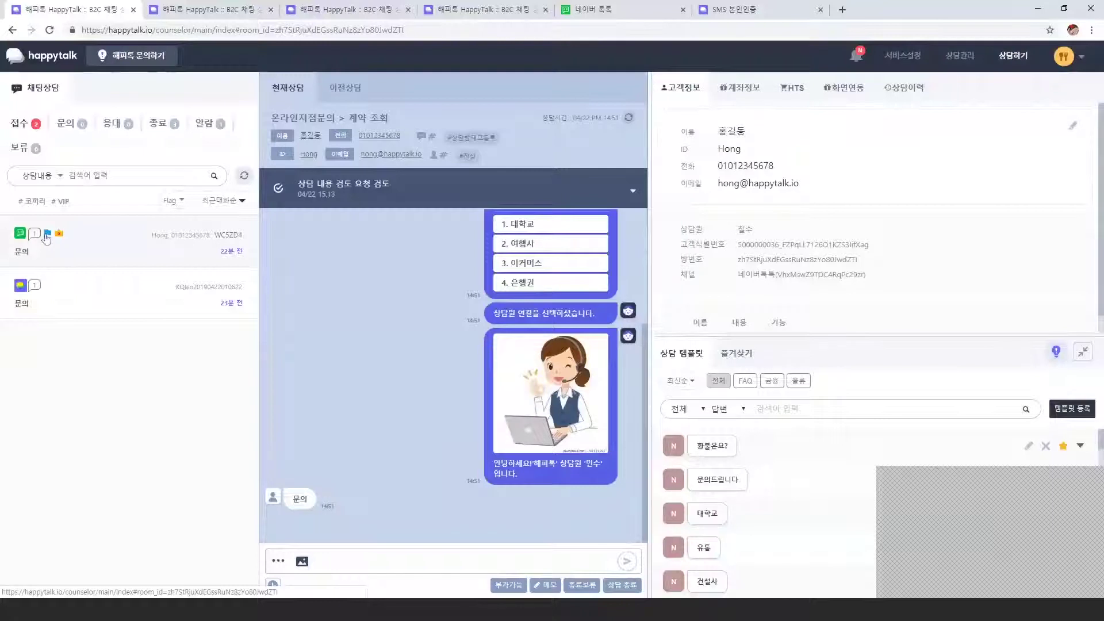
click(173, 201)
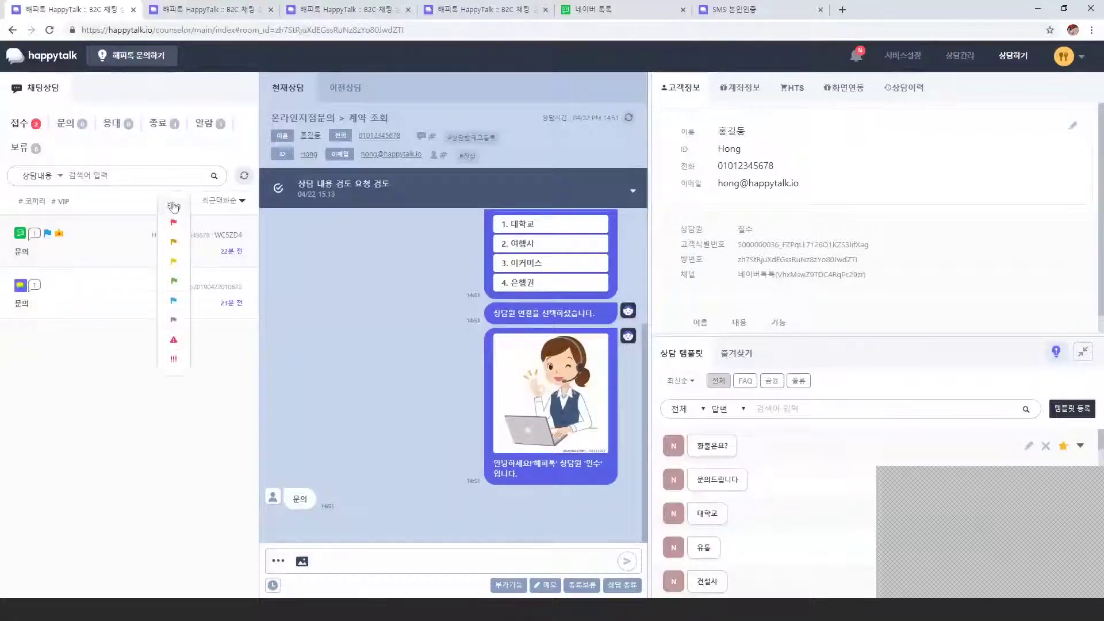
click(173, 300)
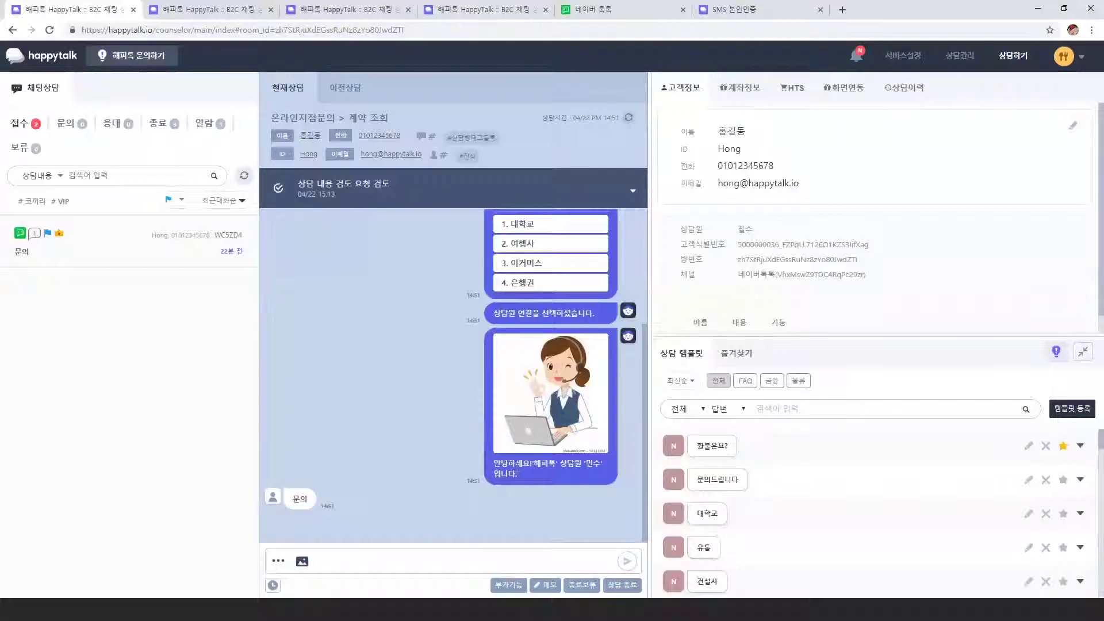
Step: End the consultation under the current category with "미처리" as the additional classification
click(618, 585)
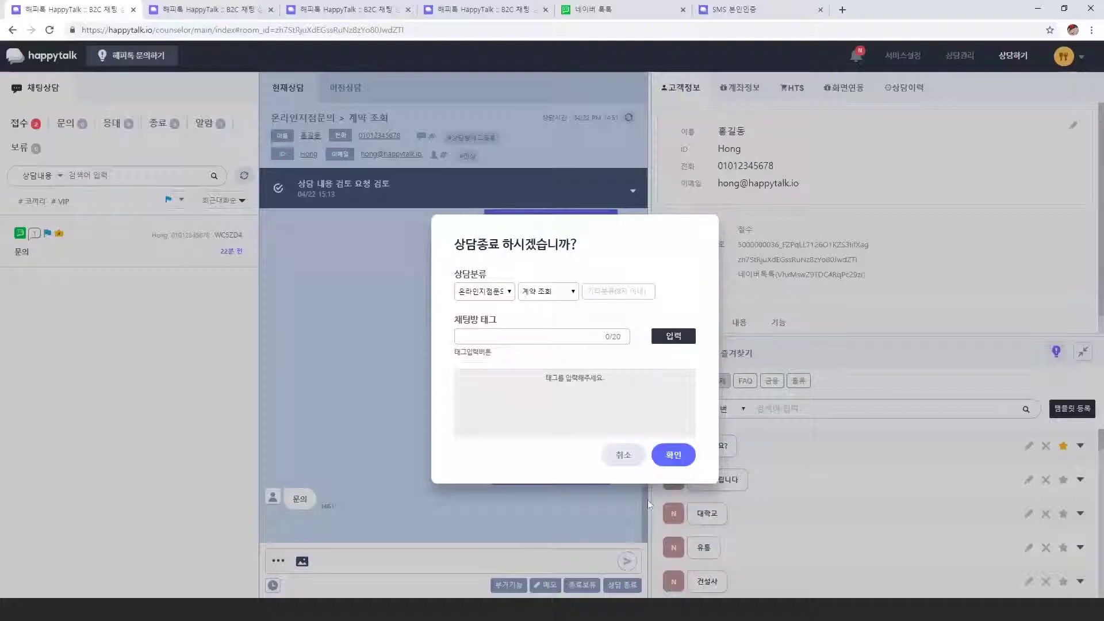
drag(461, 319, 493, 313)
click(459, 278)
click(591, 293)
text(ㄹ)
key(BackSpace)
text(내제티)
click(678, 455)
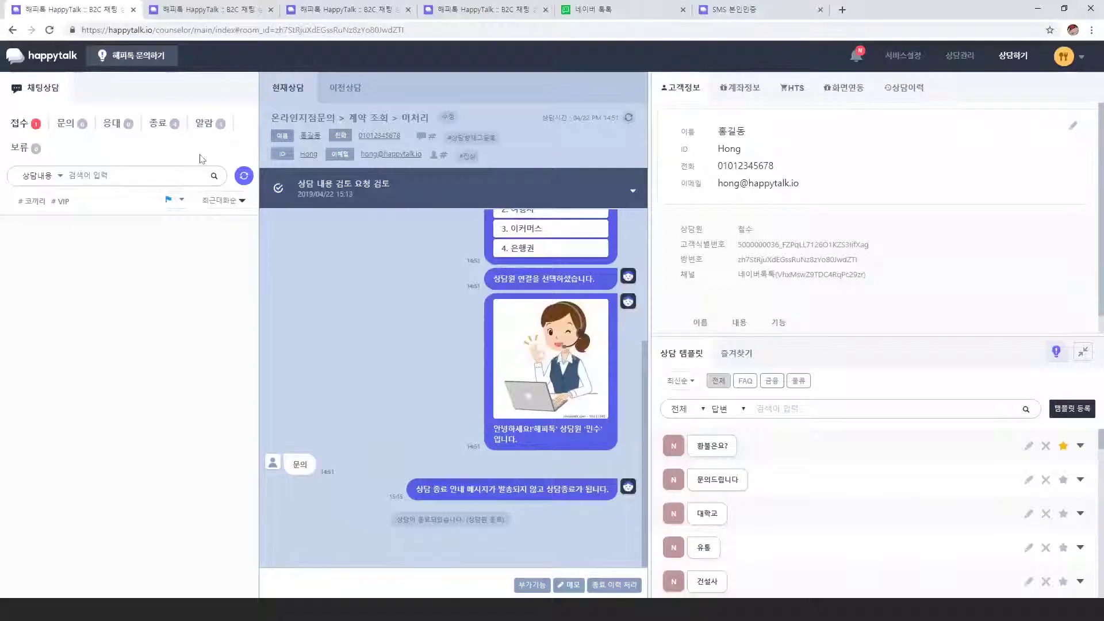
Step: Open the ended Naver TalkTalk consultation in the 종료 list, view its 종료 이력 처리 form, and cancel it
click(163, 128)
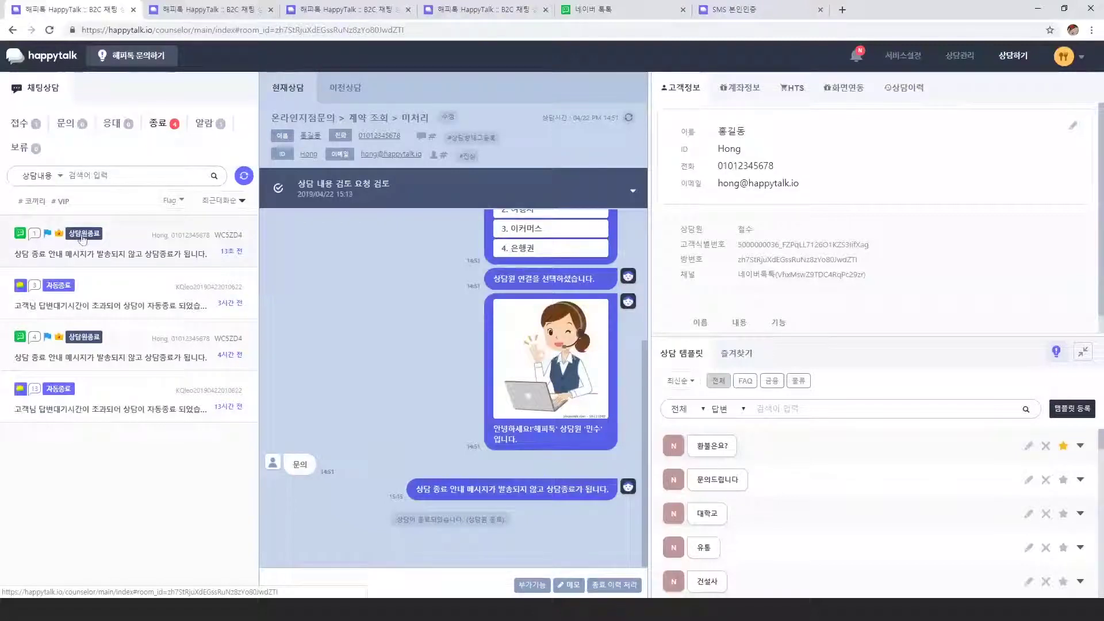
click(174, 247)
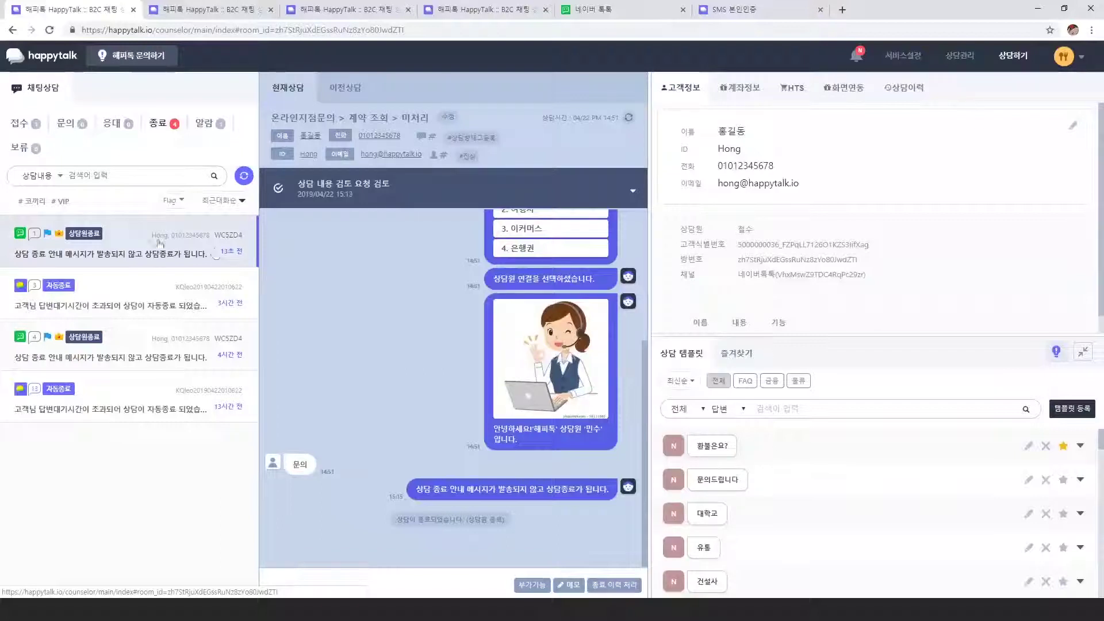
click(618, 589)
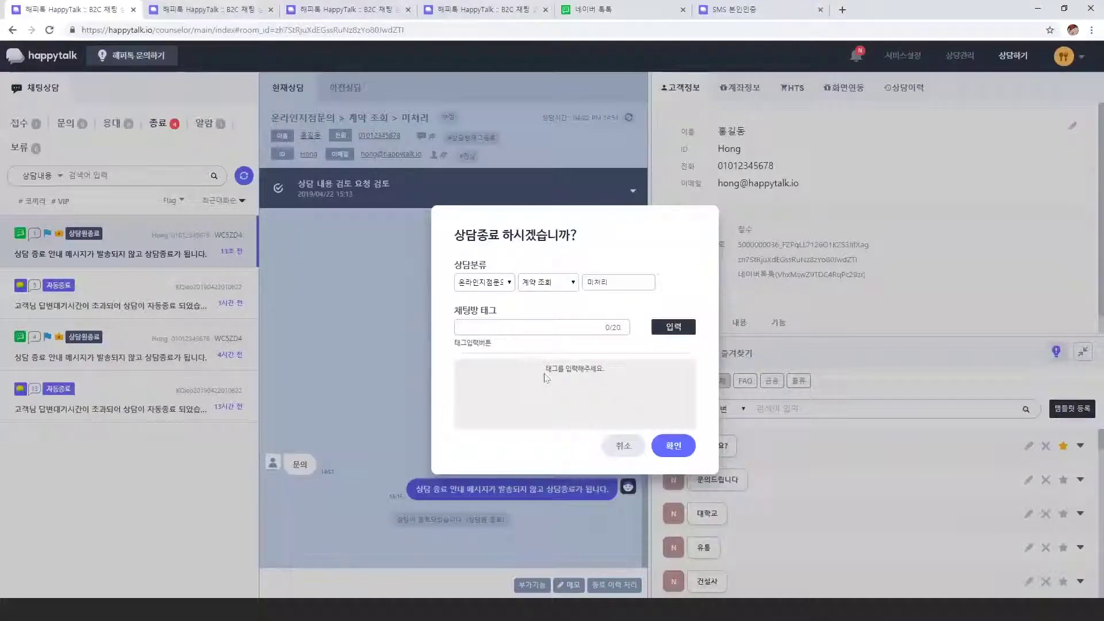
click(620, 446)
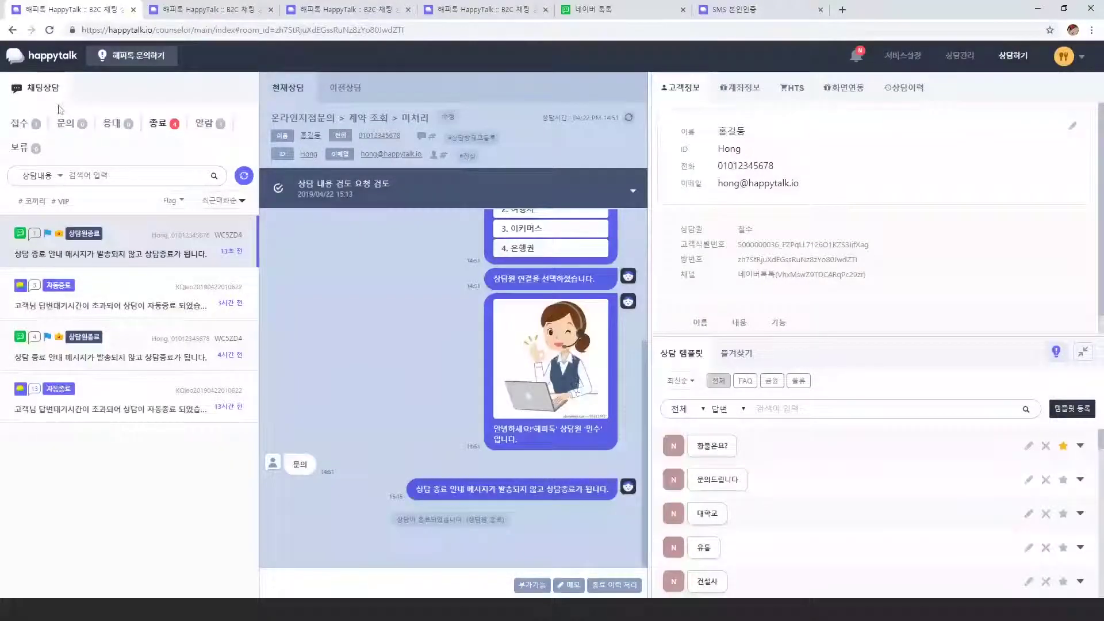
Step: Open the remaining conversation in the 접수 list and view its 계좌정보
click(19, 123)
click(152, 245)
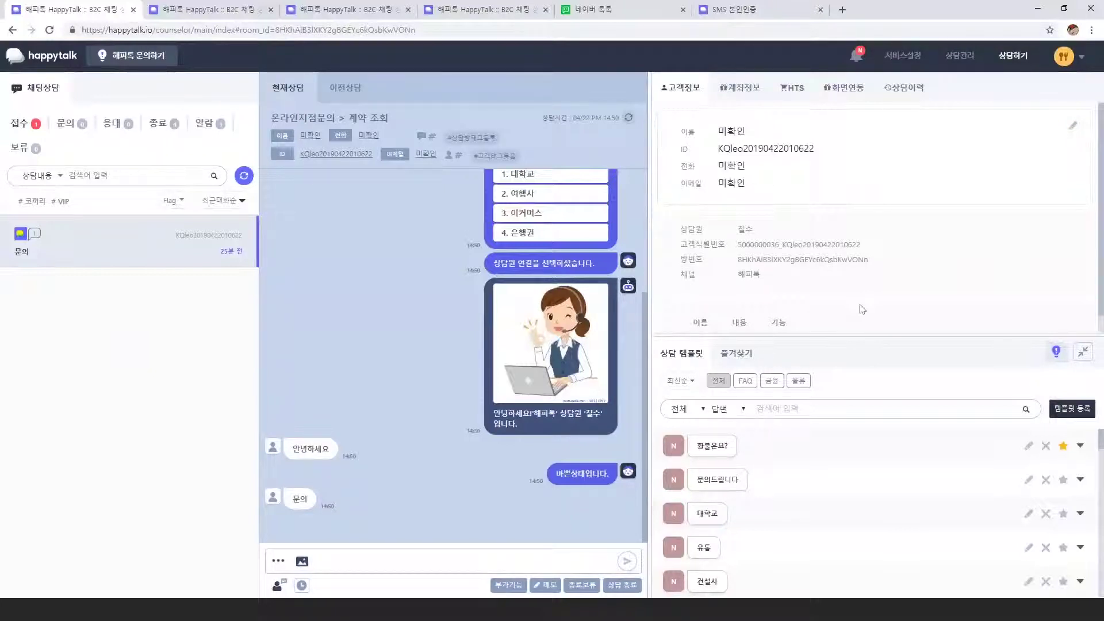
click(745, 88)
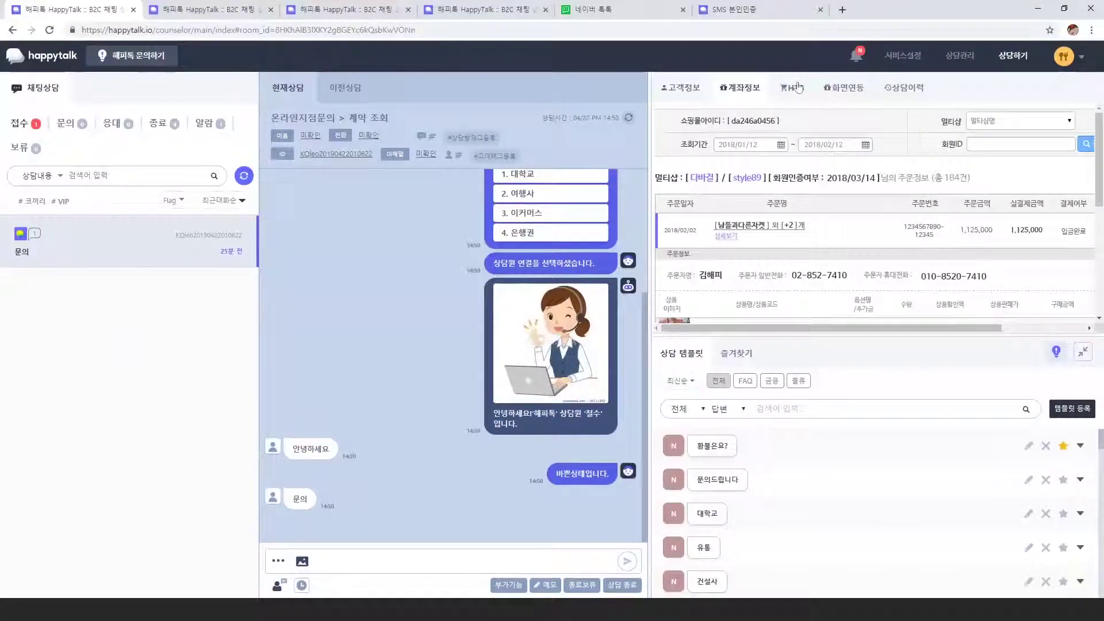
Step: Widen the customer information panel and view its HTS and 화면연동 pages
drag(856, 334, 589, 329)
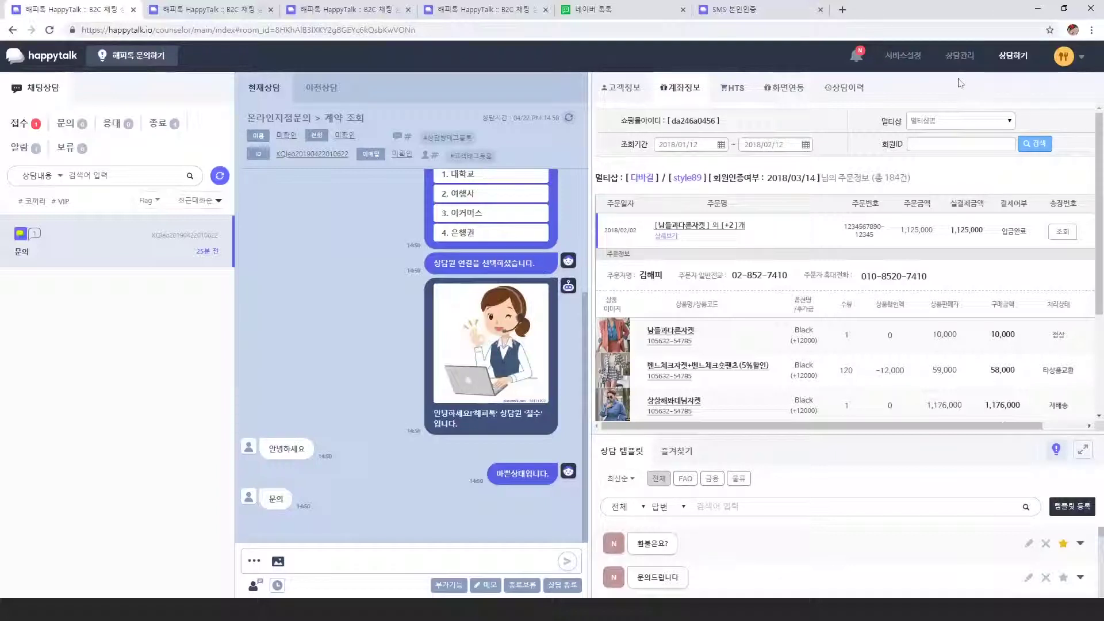
click(728, 92)
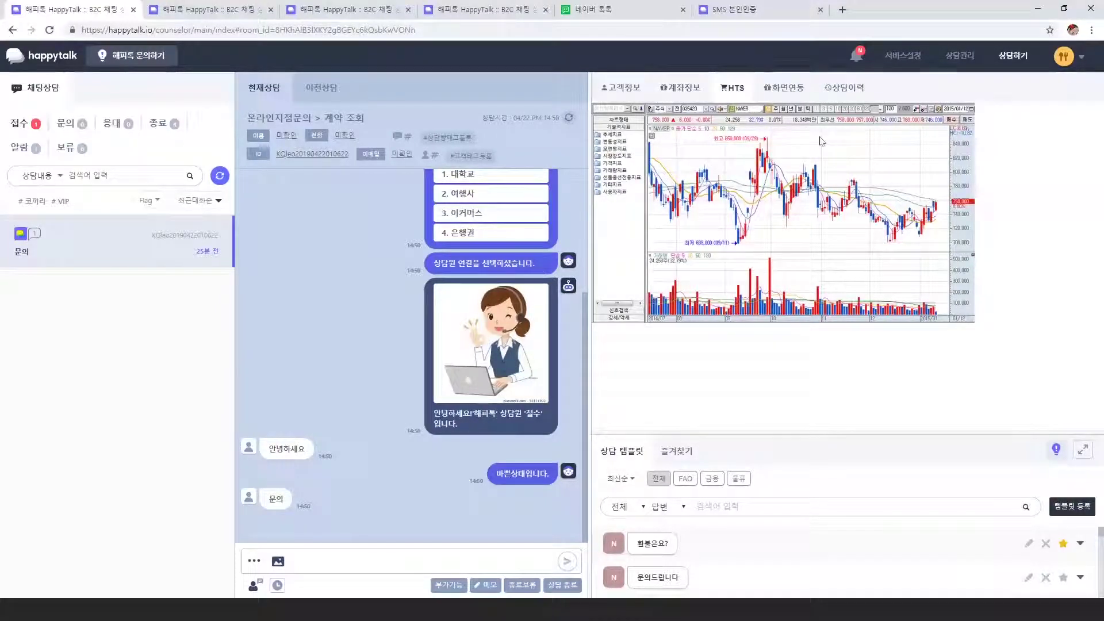
click(783, 87)
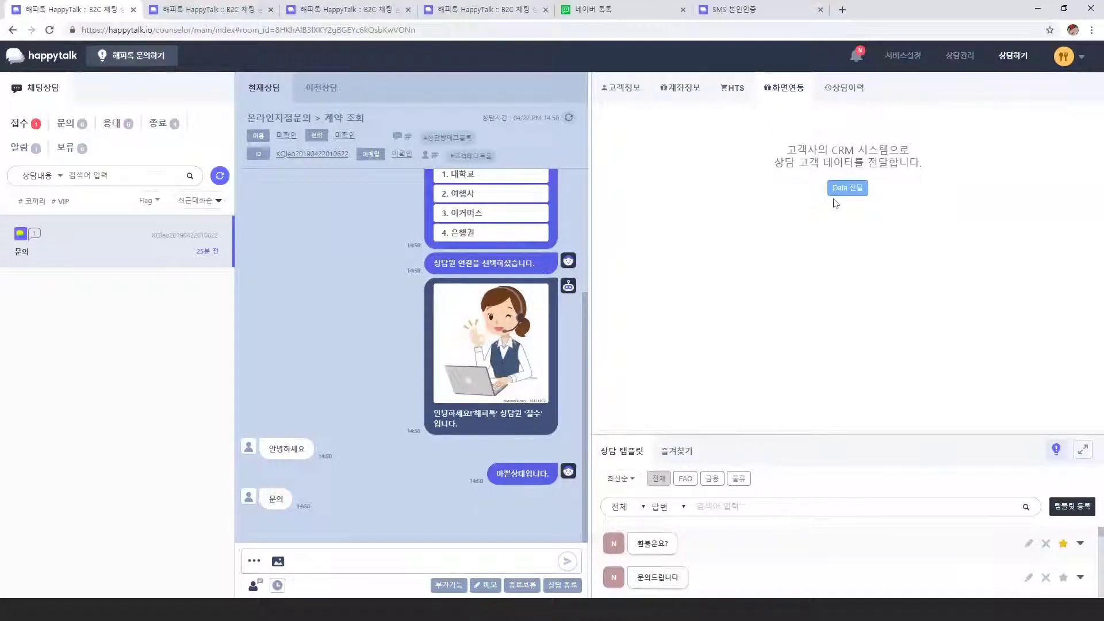
Step: Make the consultation template list taller and the chat area slightly wider
drag(816, 434, 834, 266)
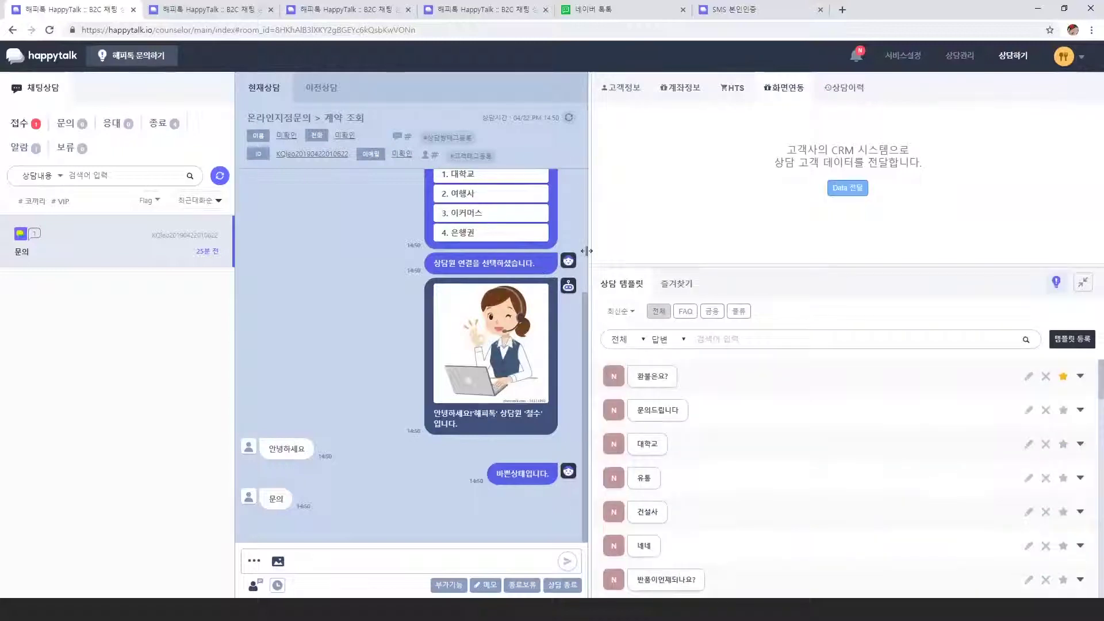
drag(589, 251, 610, 251)
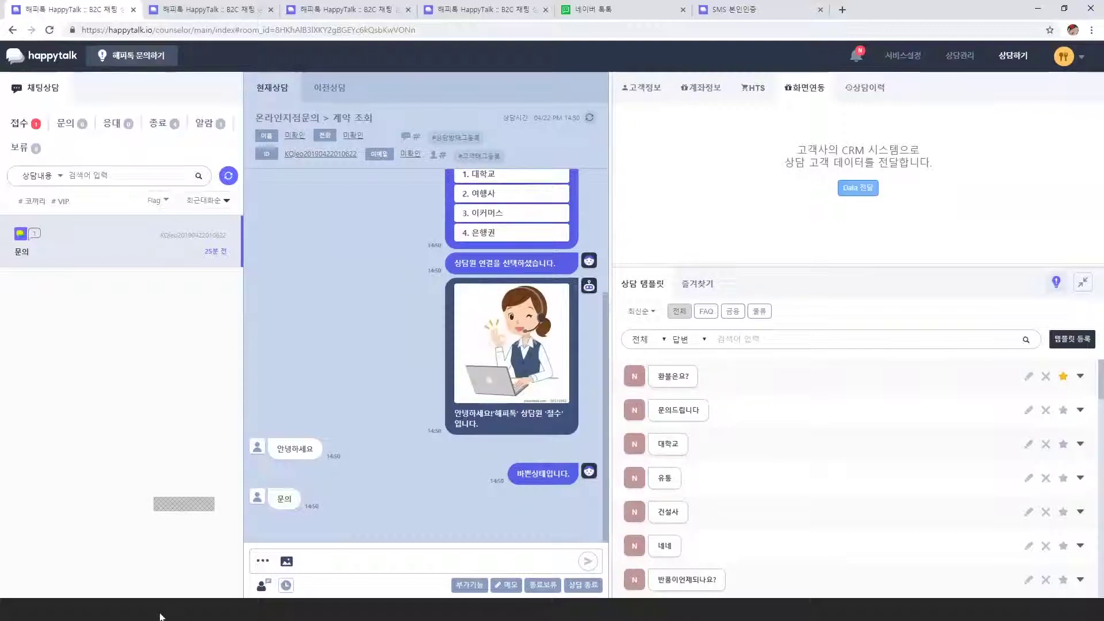
Step: Send the messages "유통" and "대학교" from the customer's 1:1 문의상담 chat window
click(266, 571)
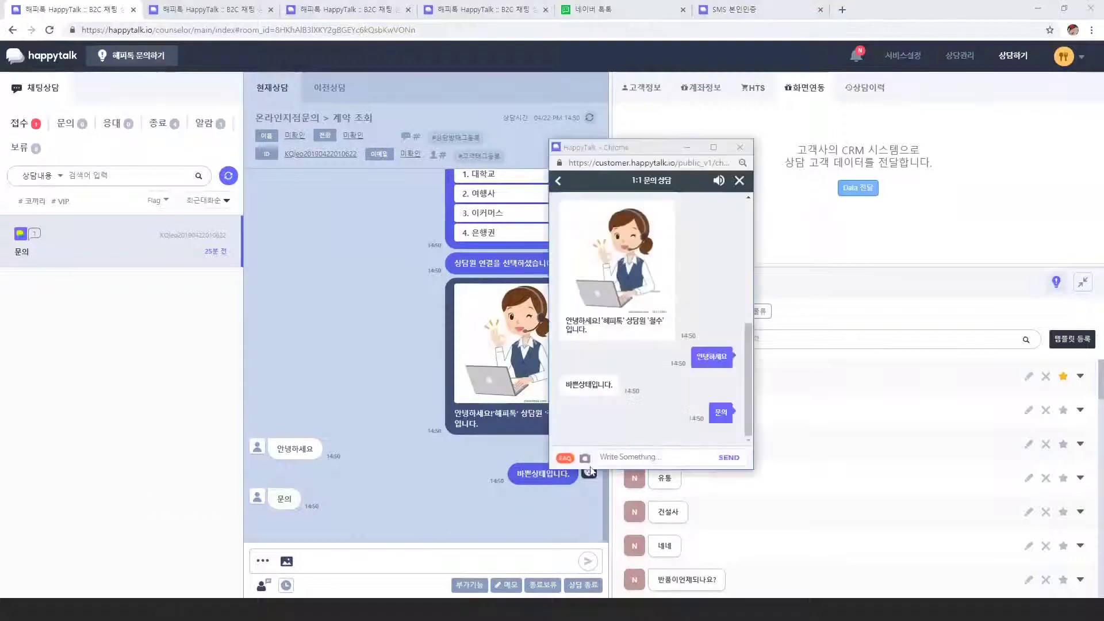
click(620, 457)
text(워트)
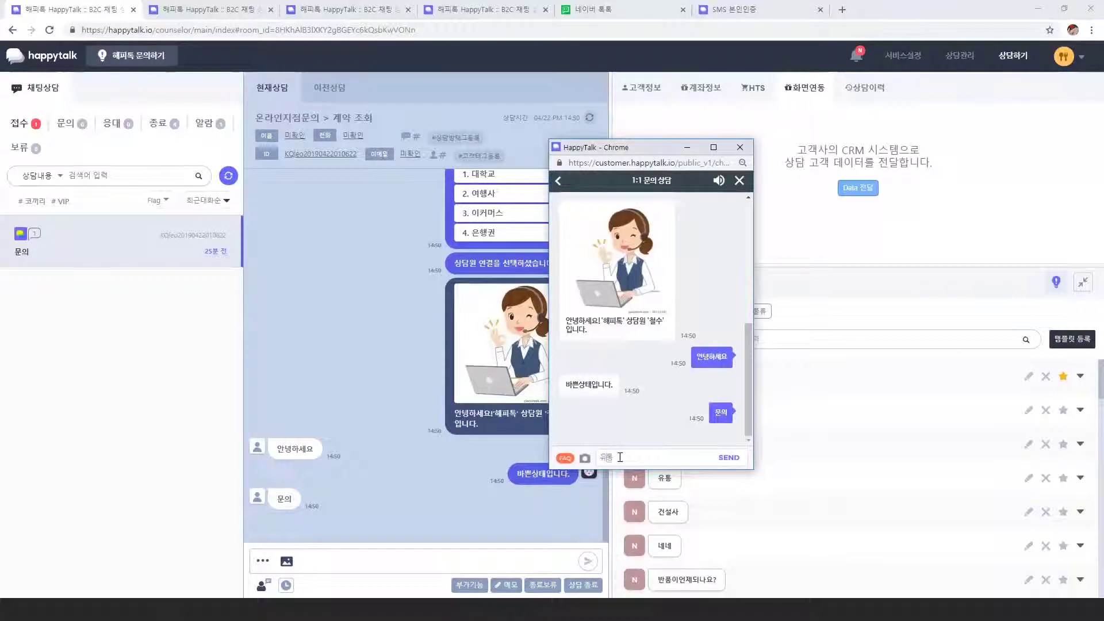
key(Return)
text(대화)
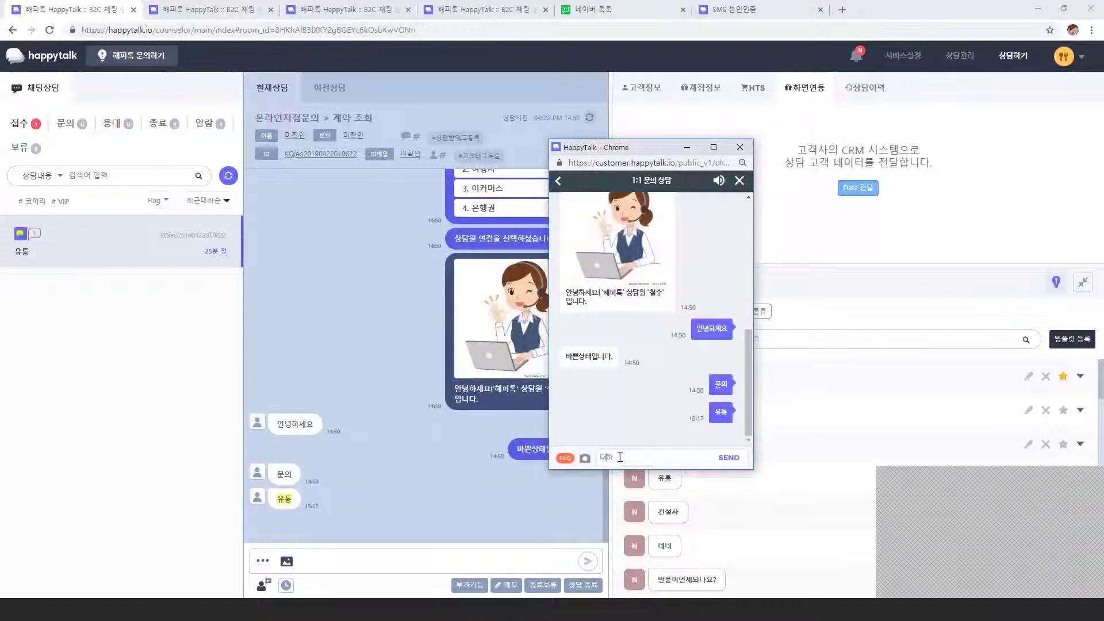
text(교)
key(Return)
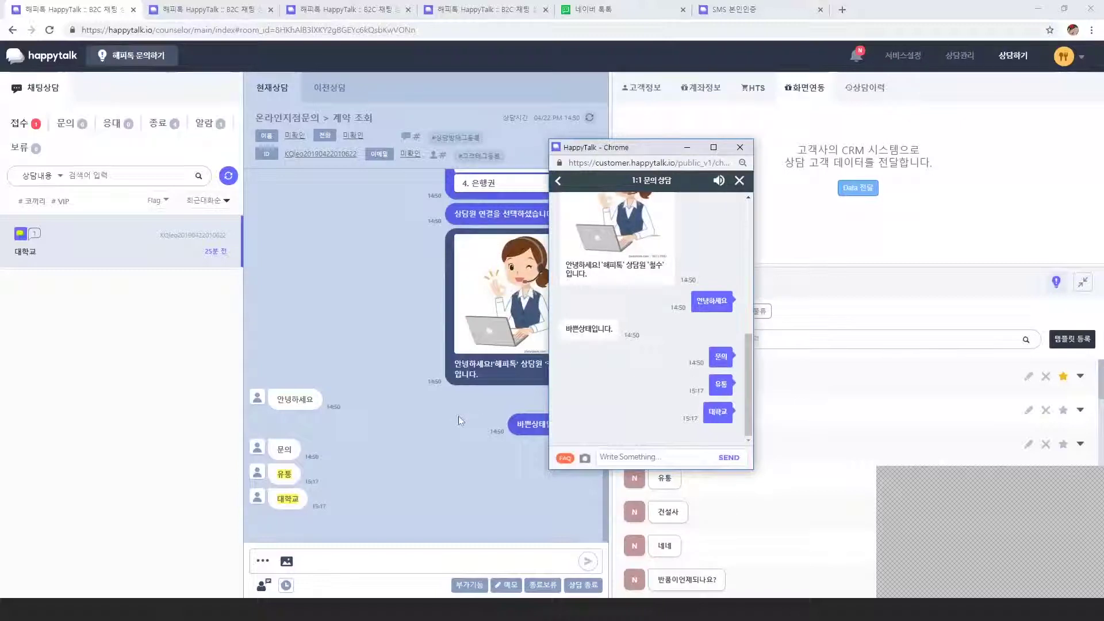
Step: Use the highlighted keyword 유통 in the chat to find and send the 택배운송 안내 template, and check it in the customer's chat window
click(300, 499)
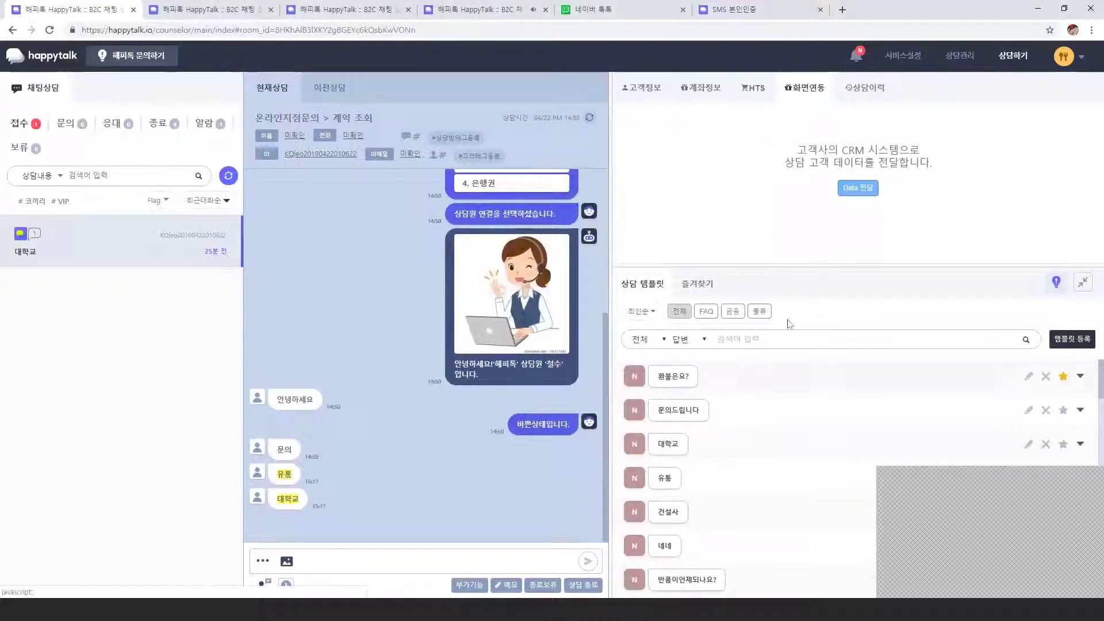
drag(828, 227, 825, 234)
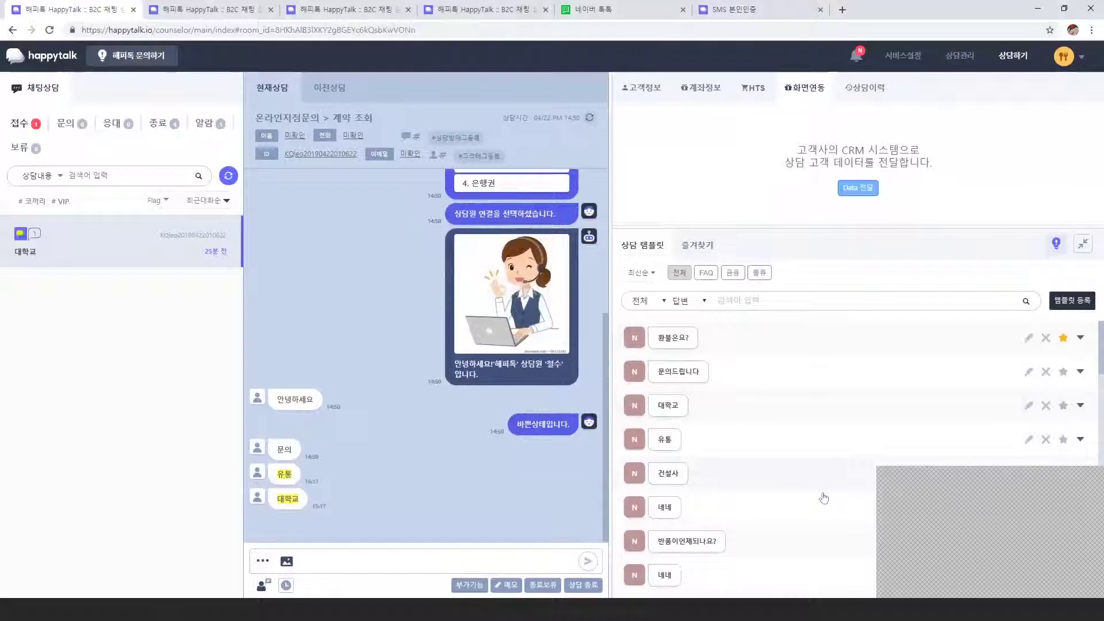
click(282, 476)
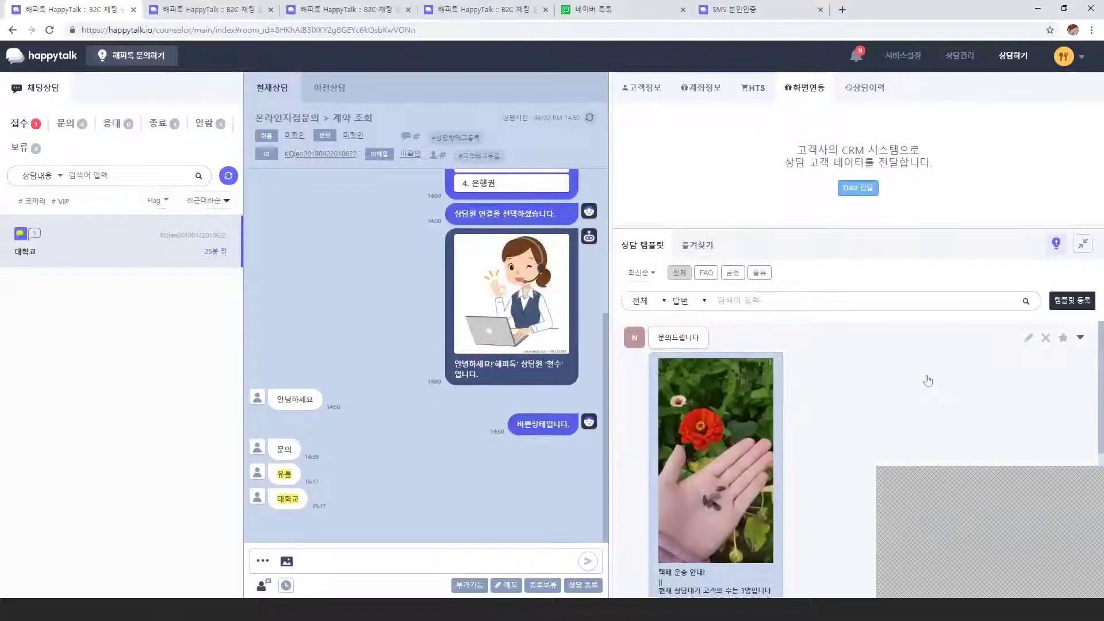
scroll(927, 380, down, 5)
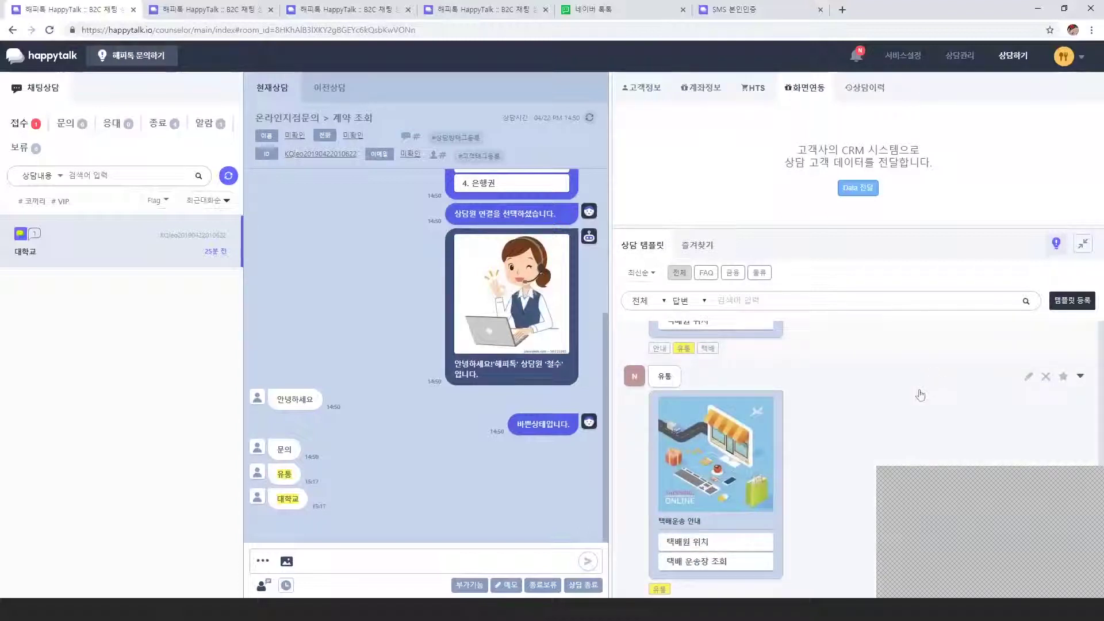
click(727, 442)
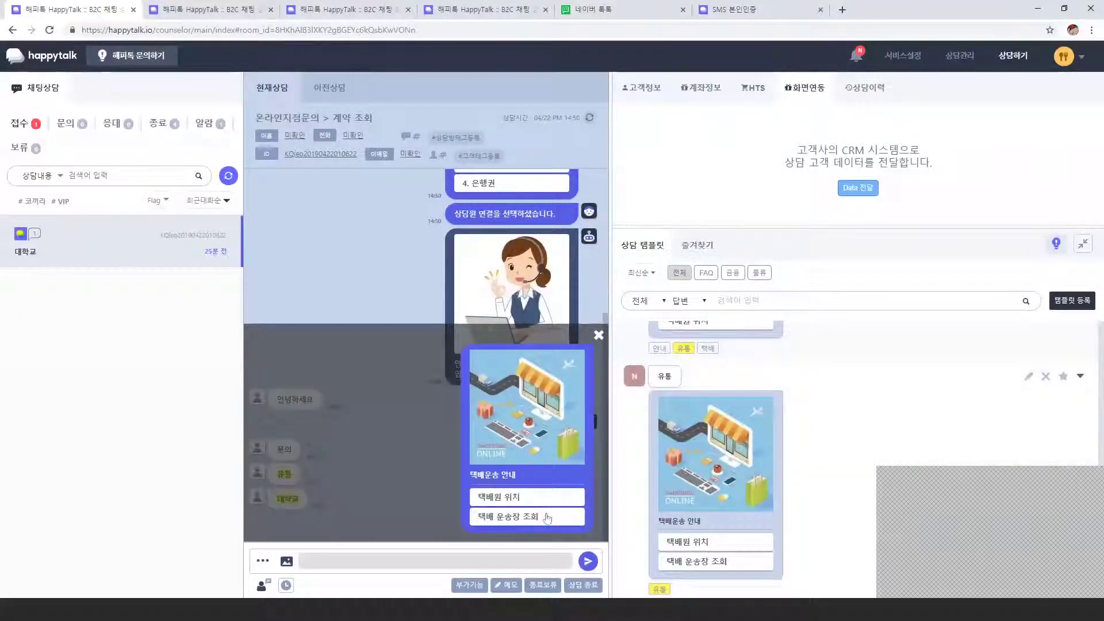
click(588, 562)
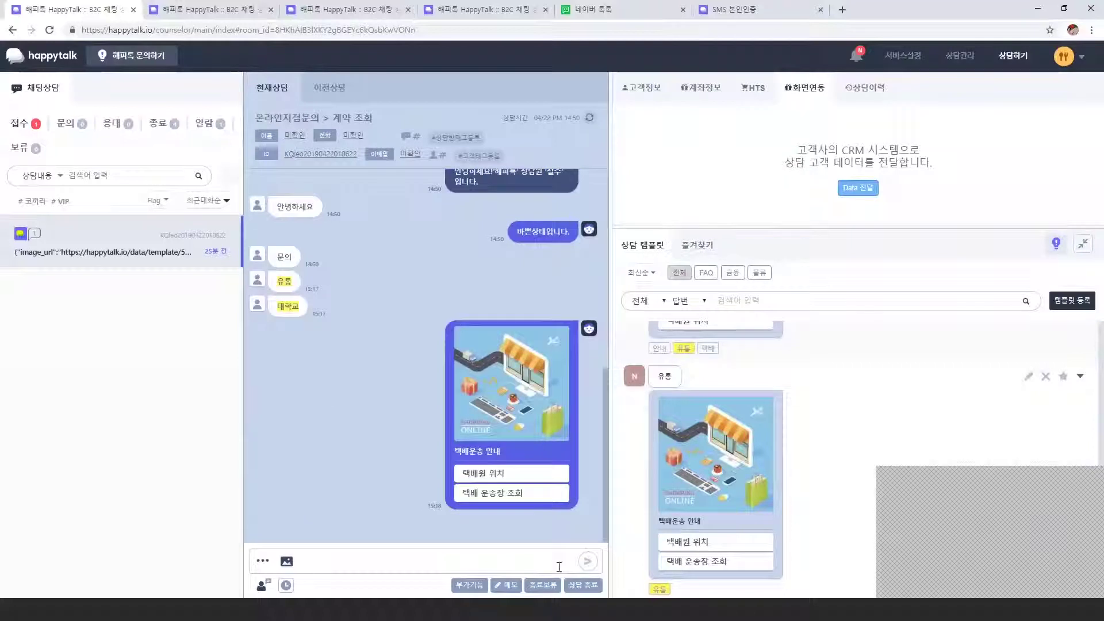
click(153, 613)
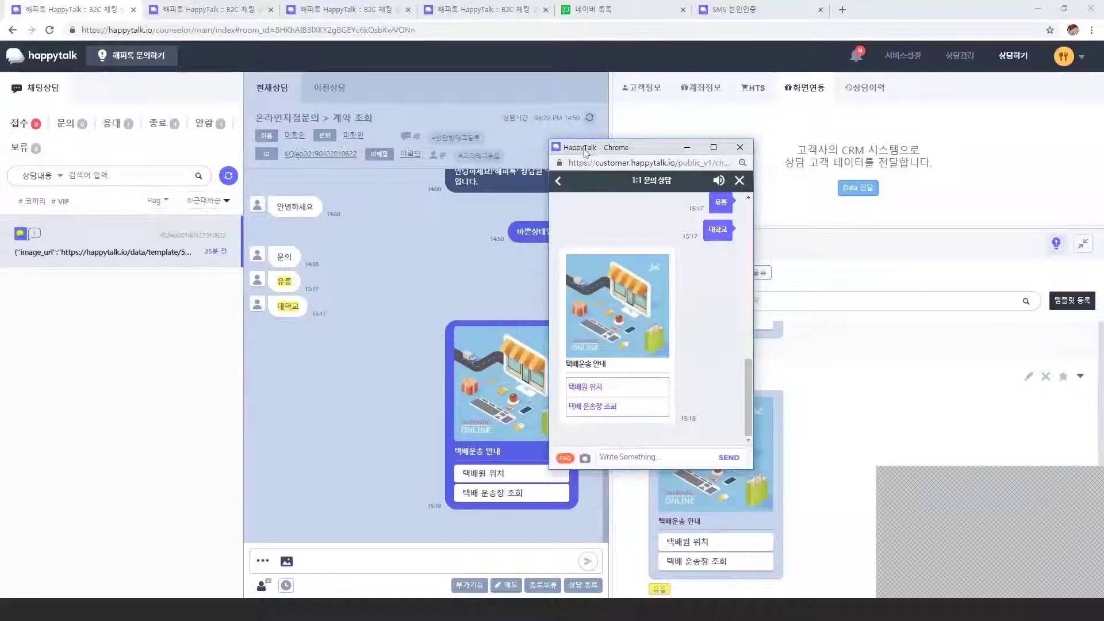
click(687, 147)
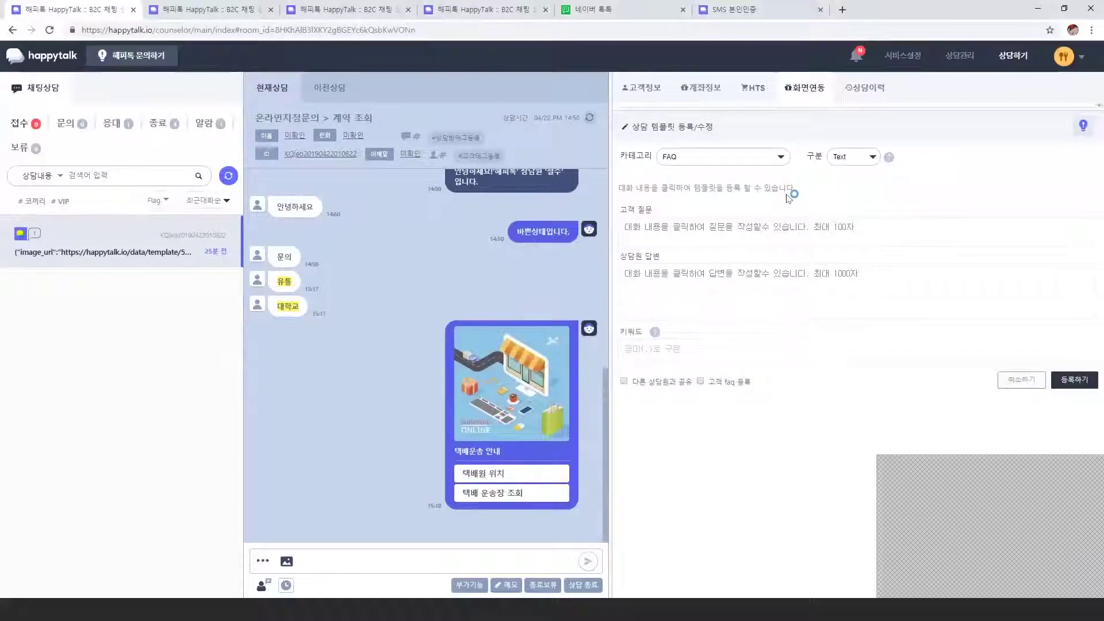
Step: In the template registration form, set 구분 to Normal and fill the question with "안녕하세요" and the answer with "바쁜상태입니다." from the chat
click(843, 160)
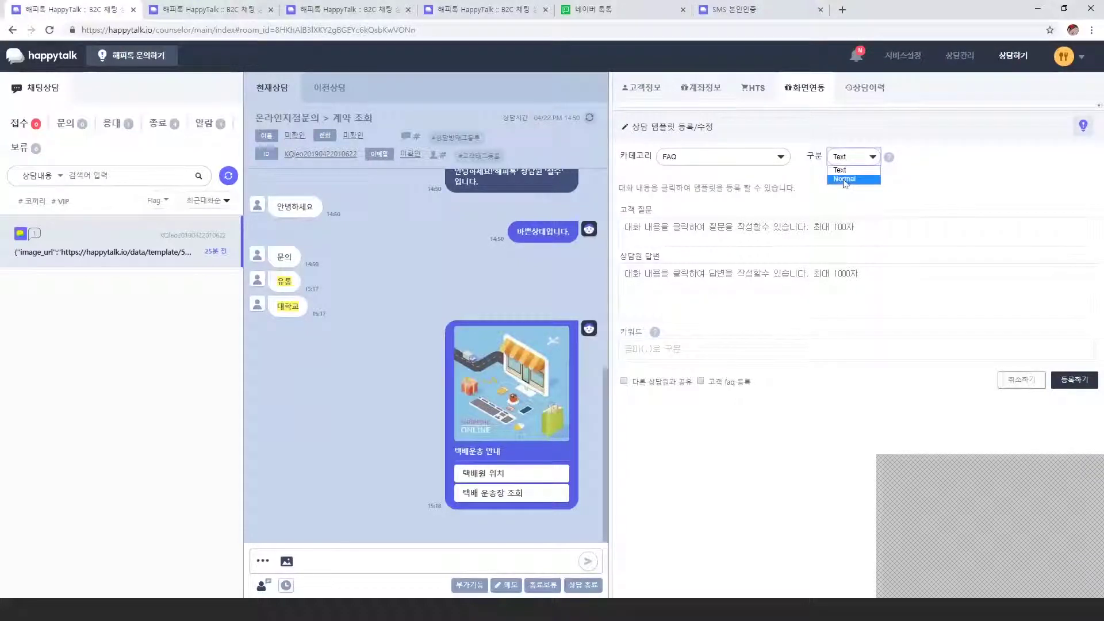
click(844, 180)
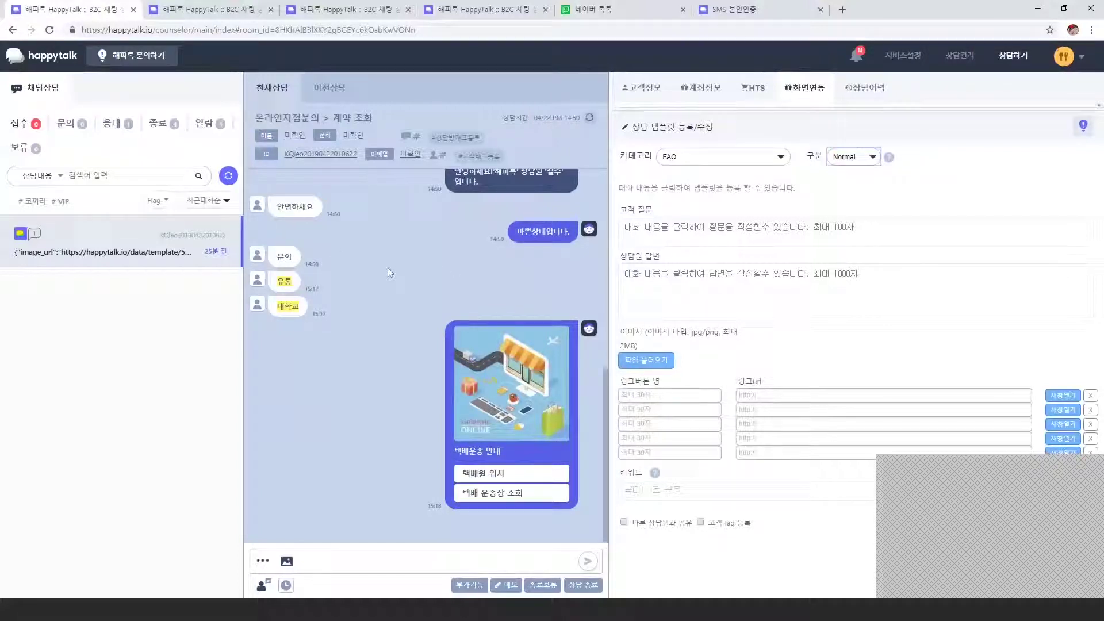
click(289, 212)
drag(668, 227, 616, 230)
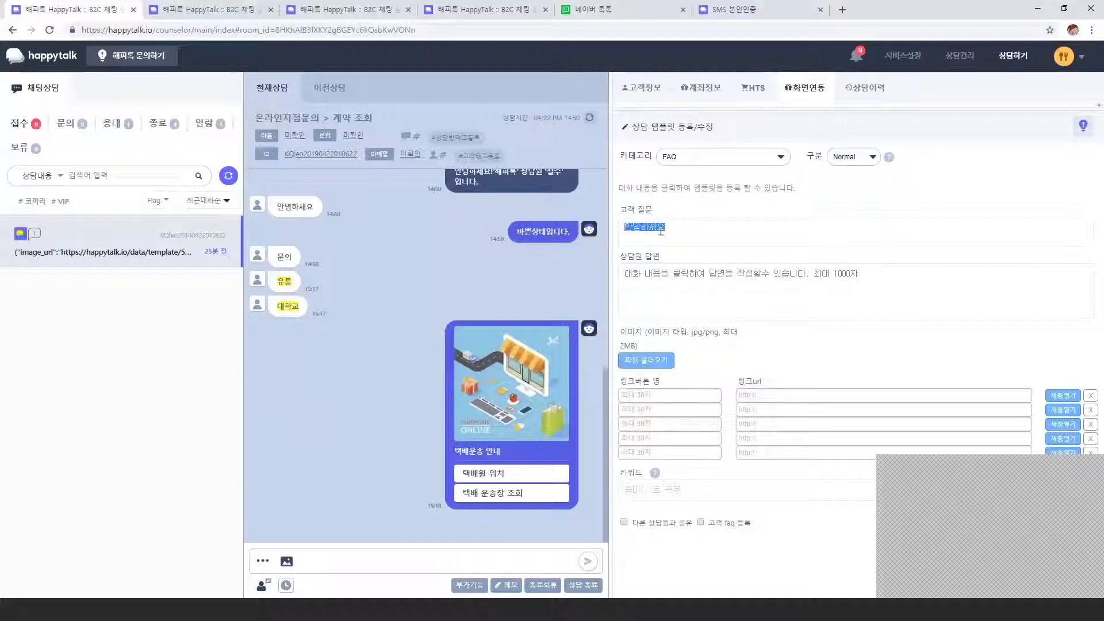
click(536, 235)
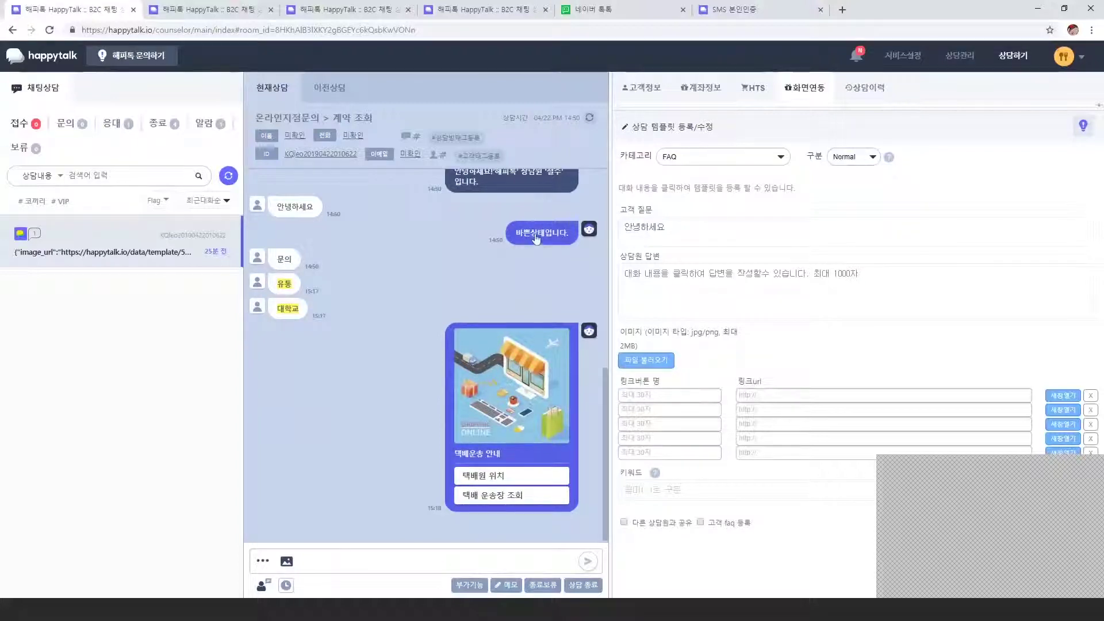
key(ctrl+a)
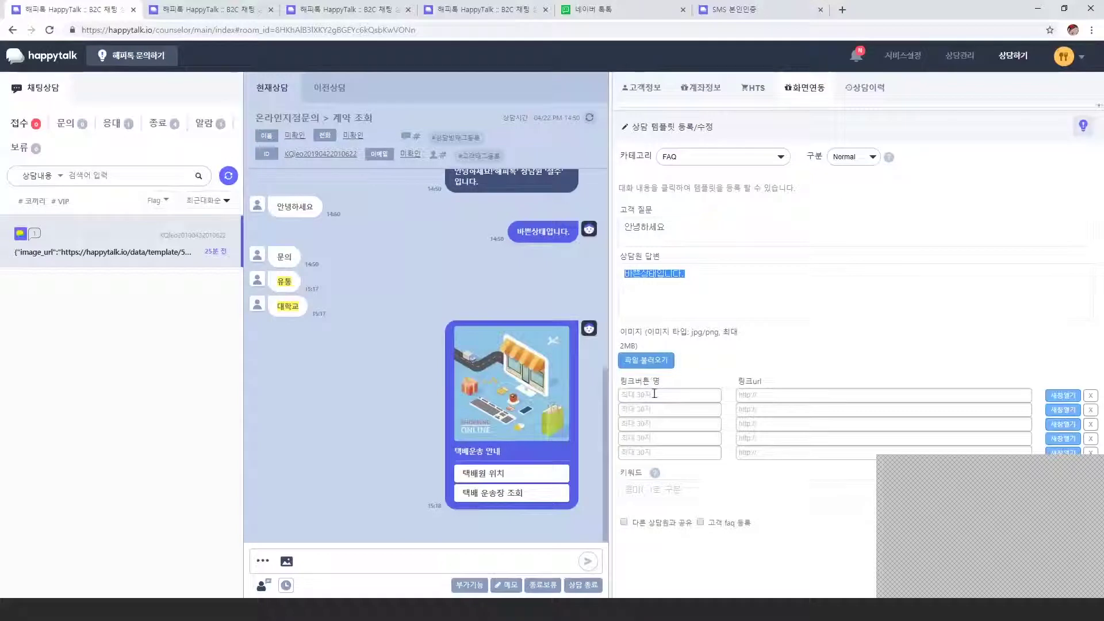
Step: Leave the template without an image, enter the keywords "유통, 쇼핑몰," and register it
click(656, 362)
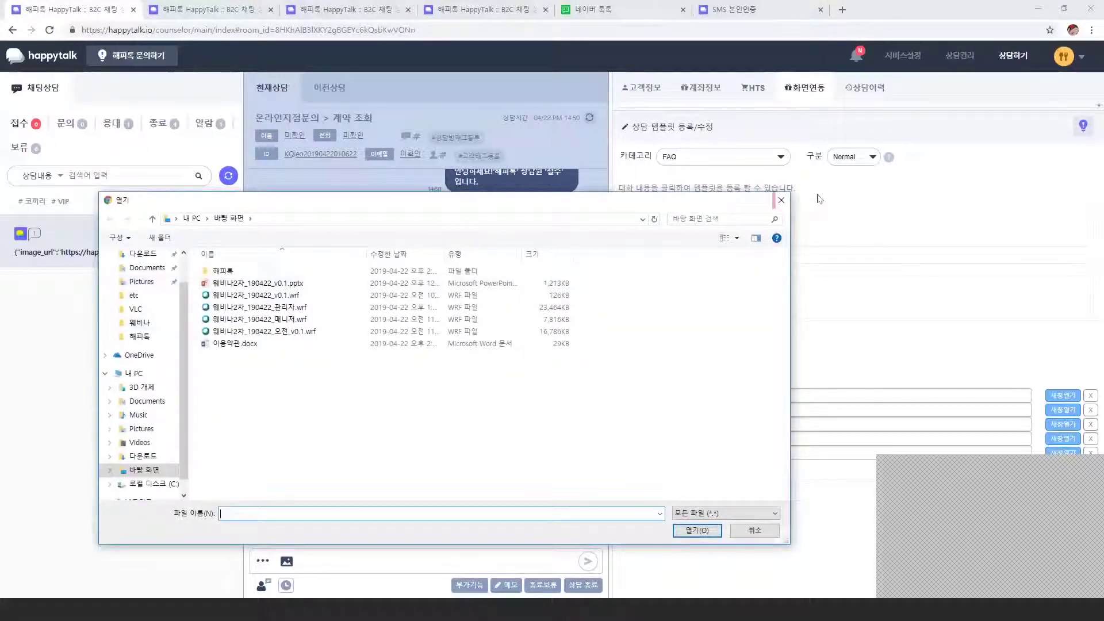
click(780, 200)
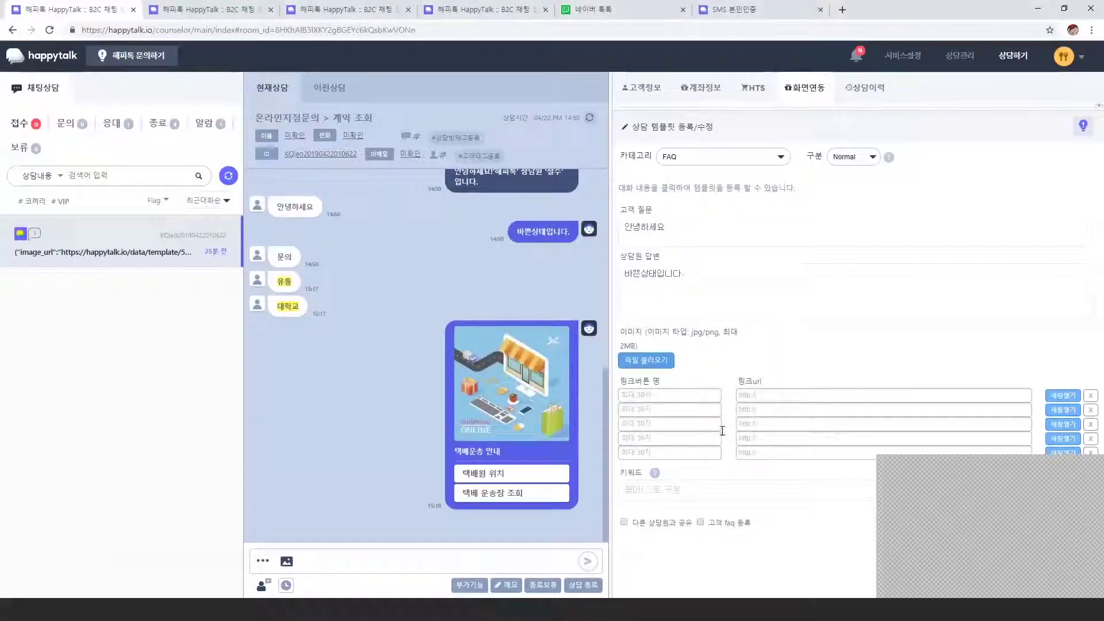
drag(620, 473, 647, 475)
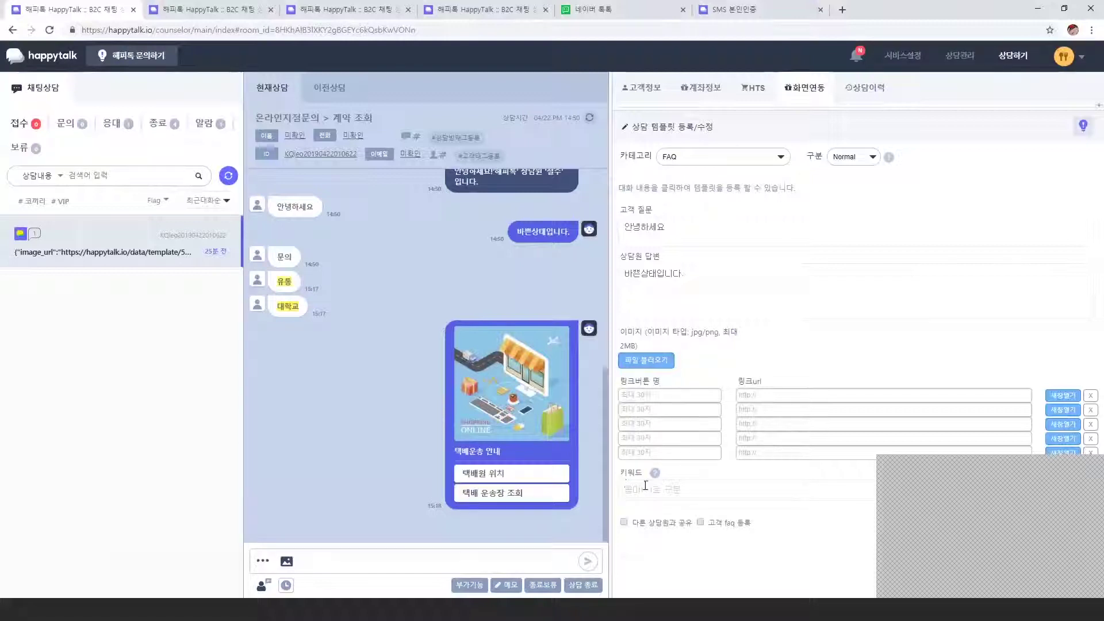
text(유통,쇼핑몰,)
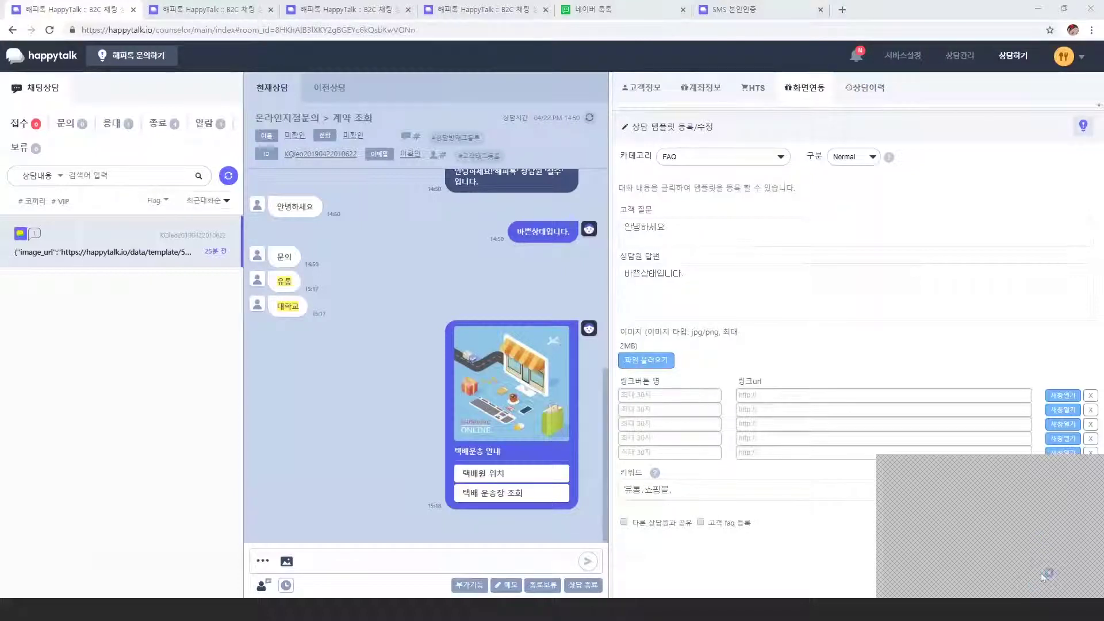
click(1072, 528)
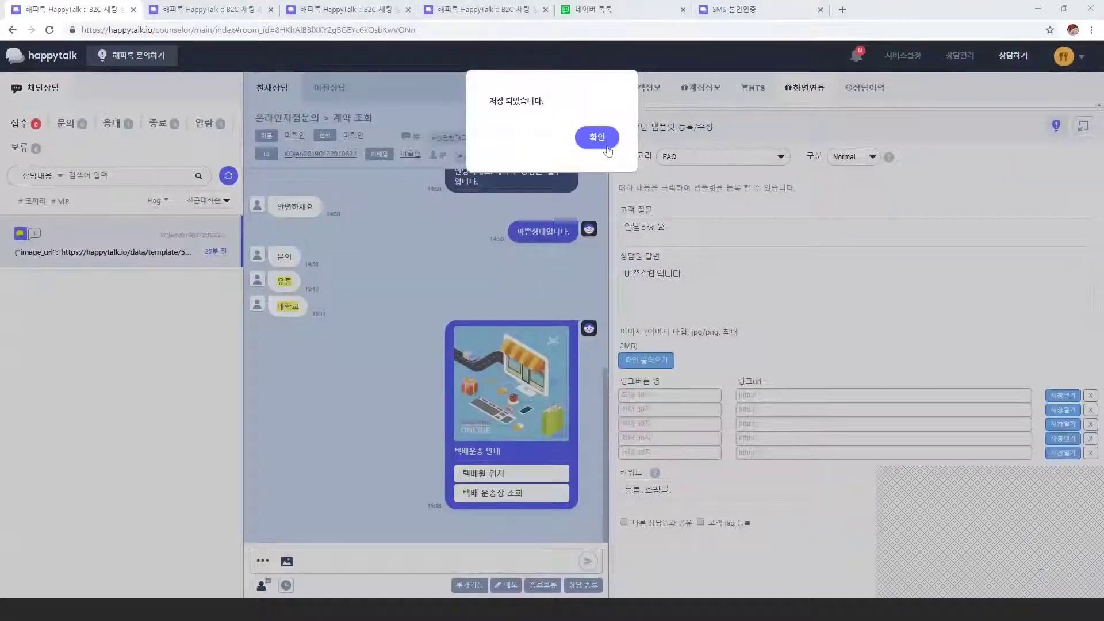
click(607, 150)
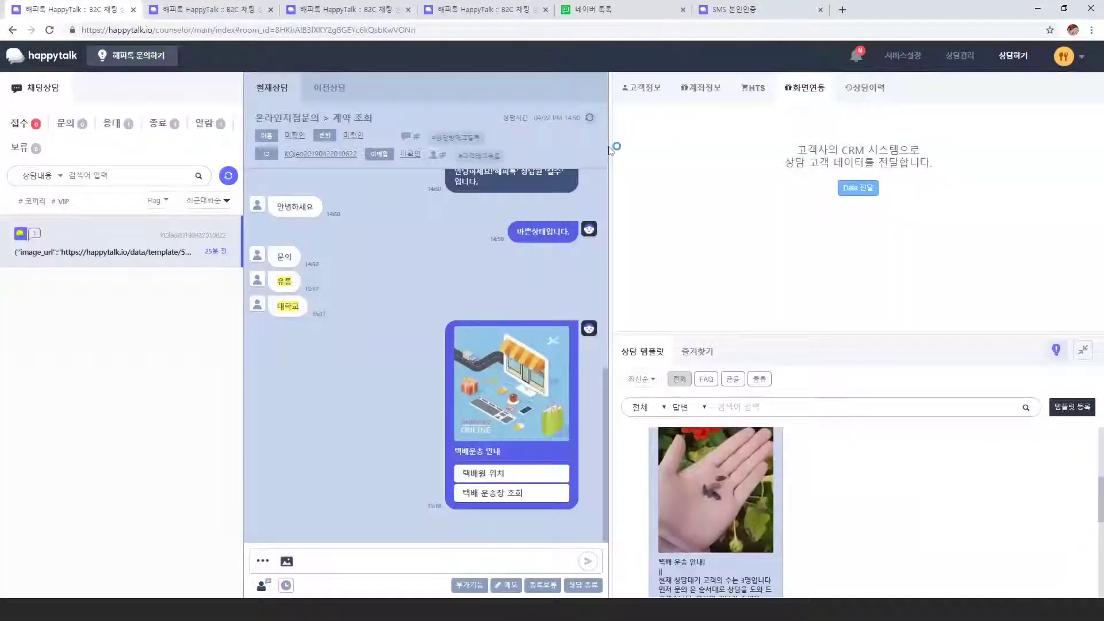